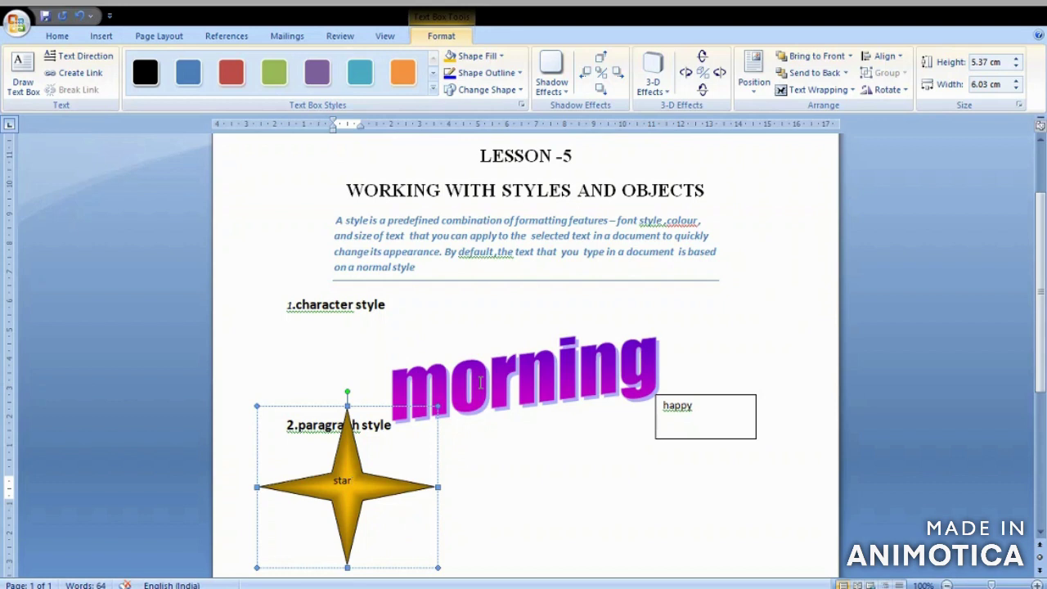
- Draw a five-point star to the right of the gold star and enlarge it to about 5.32 cm high and 5.4 cm wide
left_click(482, 388)
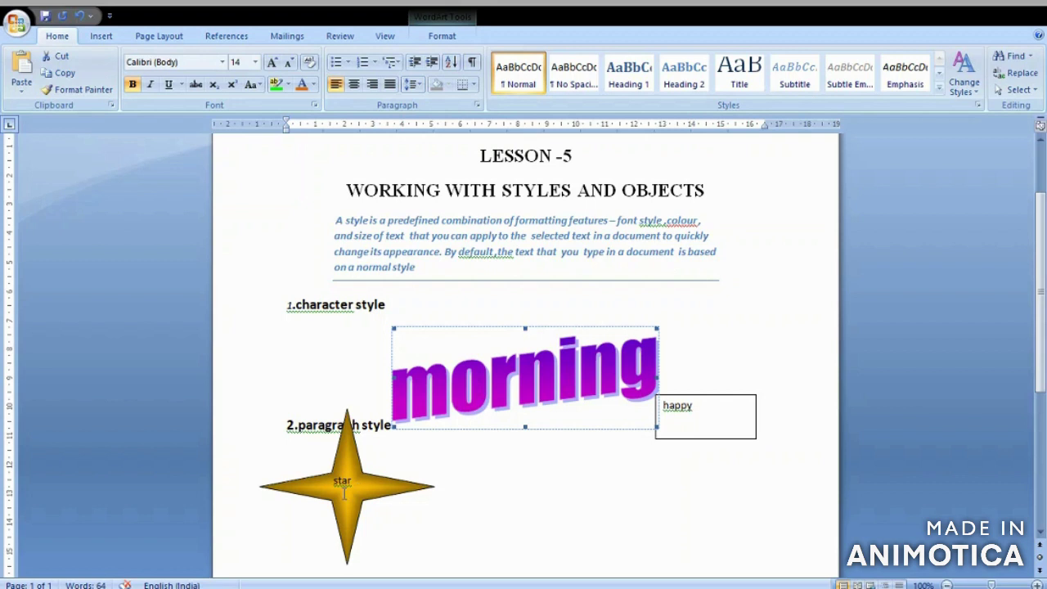
left_click(344, 491)
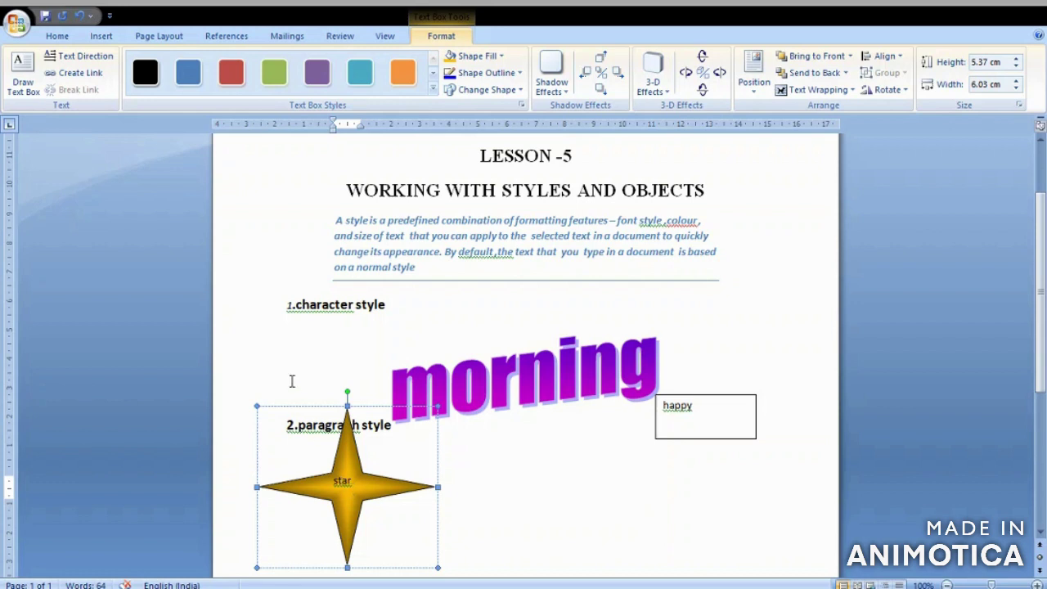
left_click(99, 39)
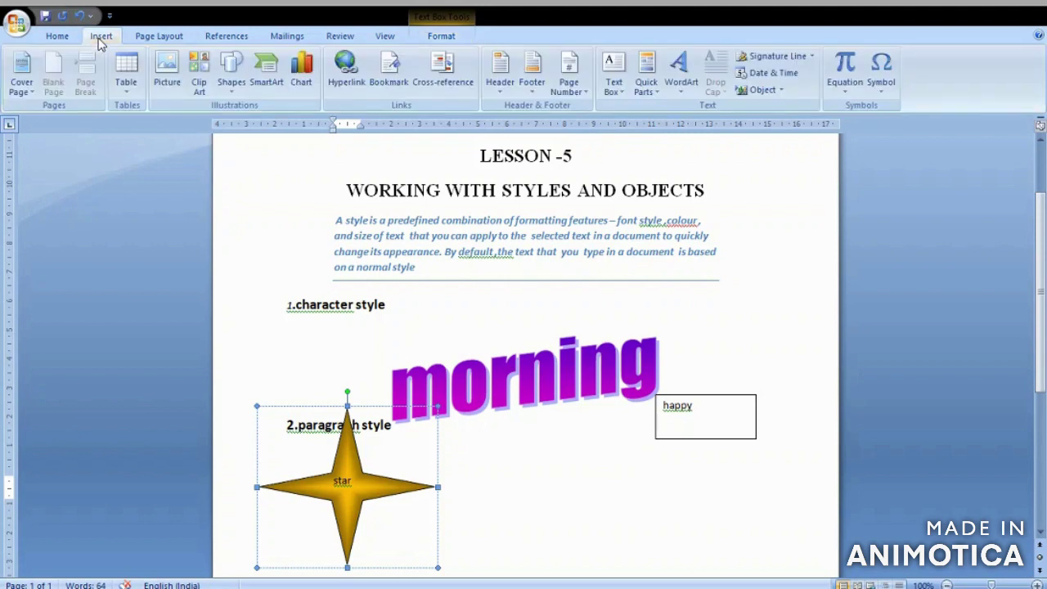
left_click(231, 90)
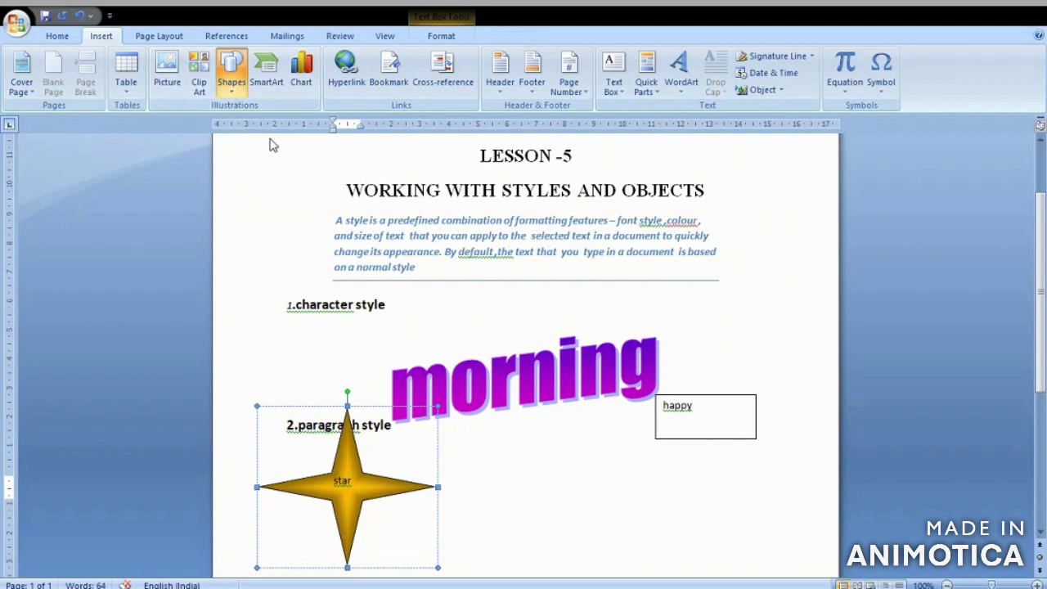
left_click(271, 441)
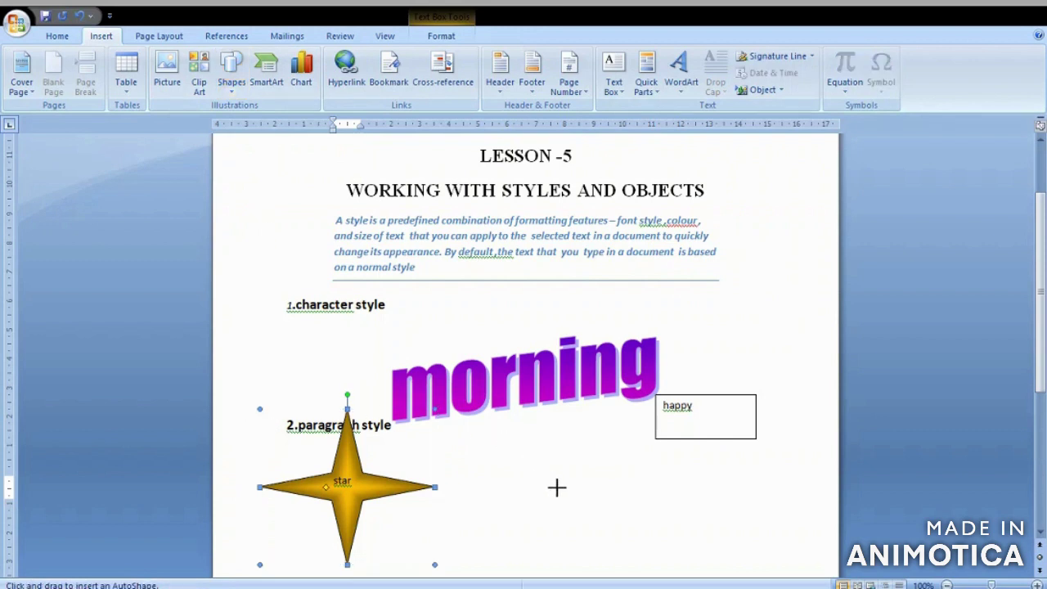
left_click_drag(561, 489, 638, 563)
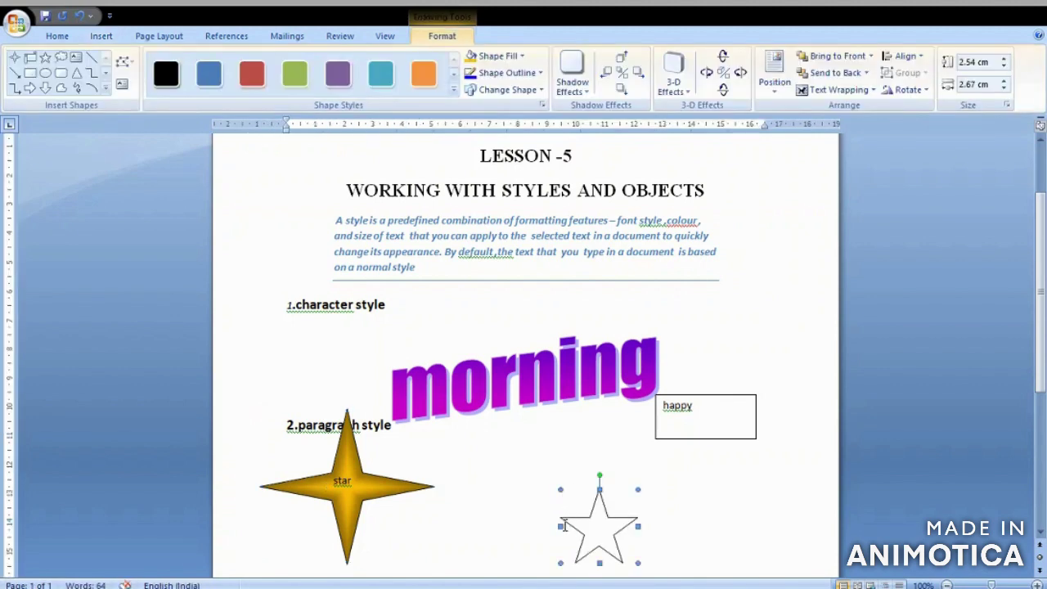
left_click_drag(560, 526, 481, 523)
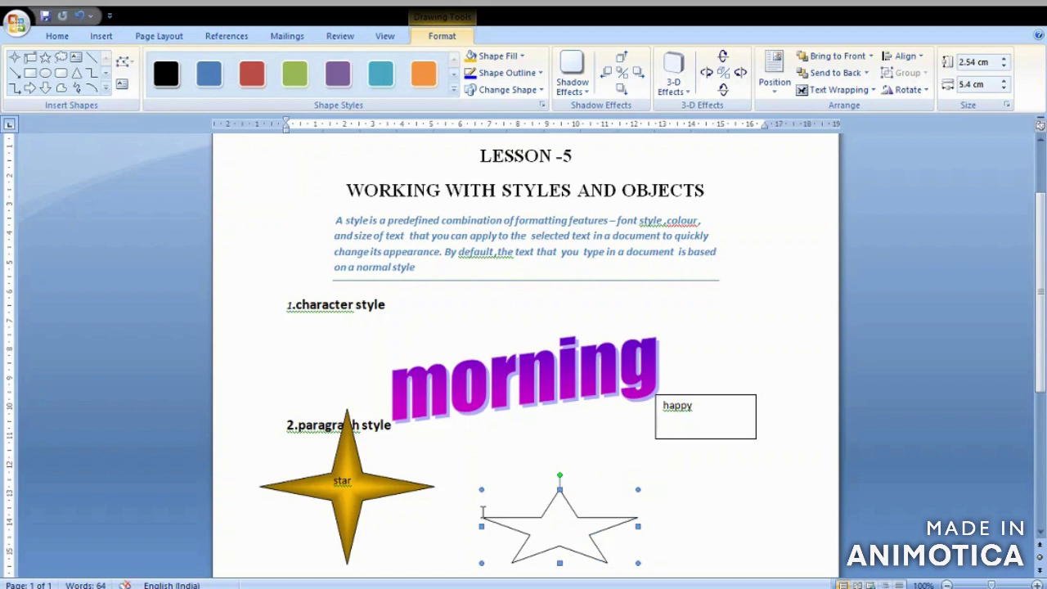
left_click_drag(559, 489, 560, 409)
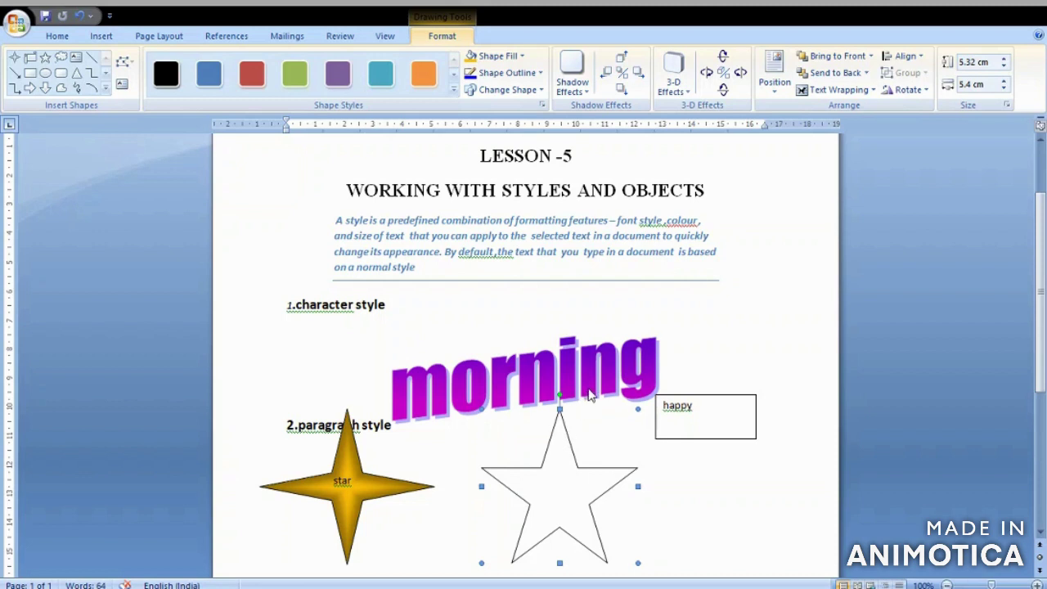
- Add the text "good" inside the new five-point star
left_click(536, 473)
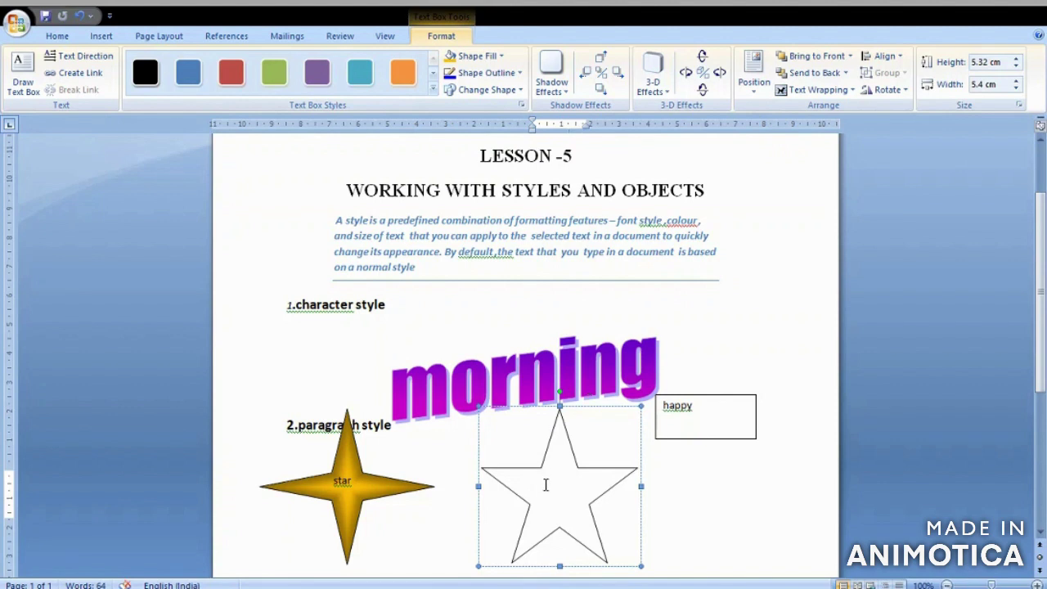
type("star")
key("BackSpace")
key("BackSpace")
key("BackSpace")
key("BackSpace")
type("good")
left_click(671, 513)
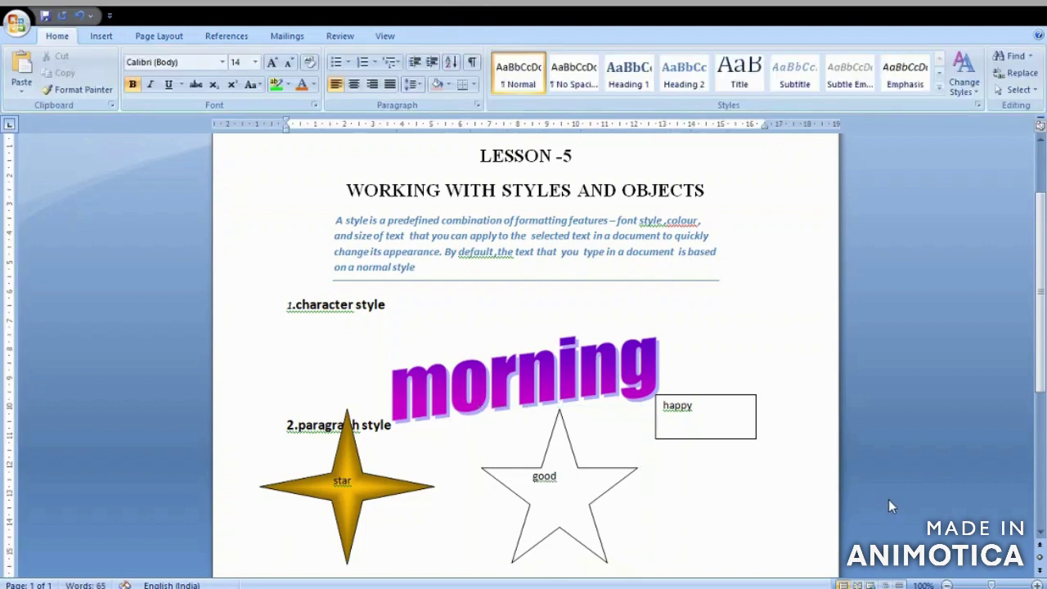
left_click(1041, 457)
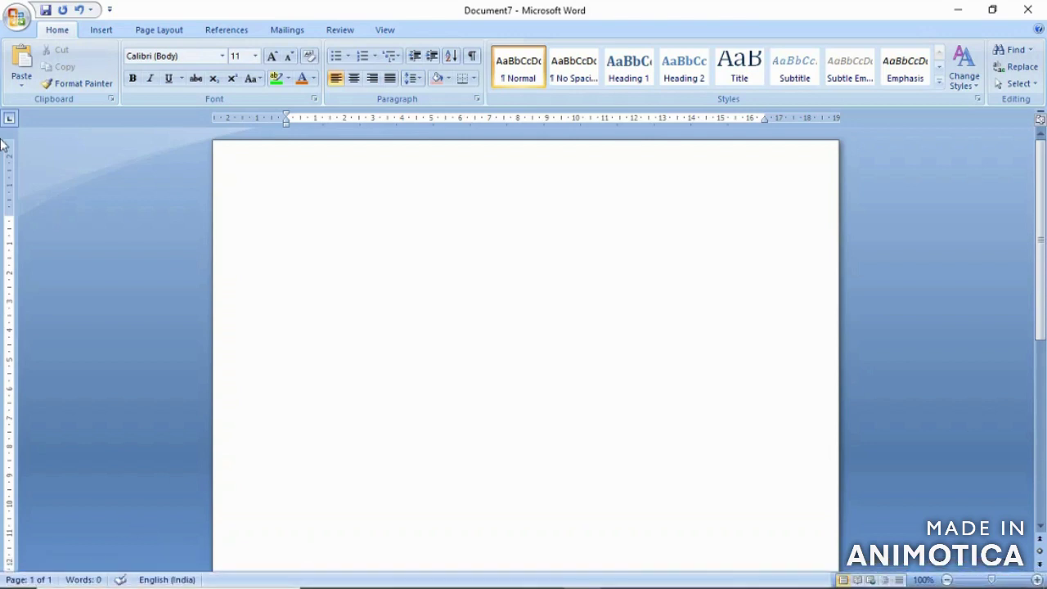
- Search the clip art in all collections for "flower" in the blank document
left_click(98, 31)
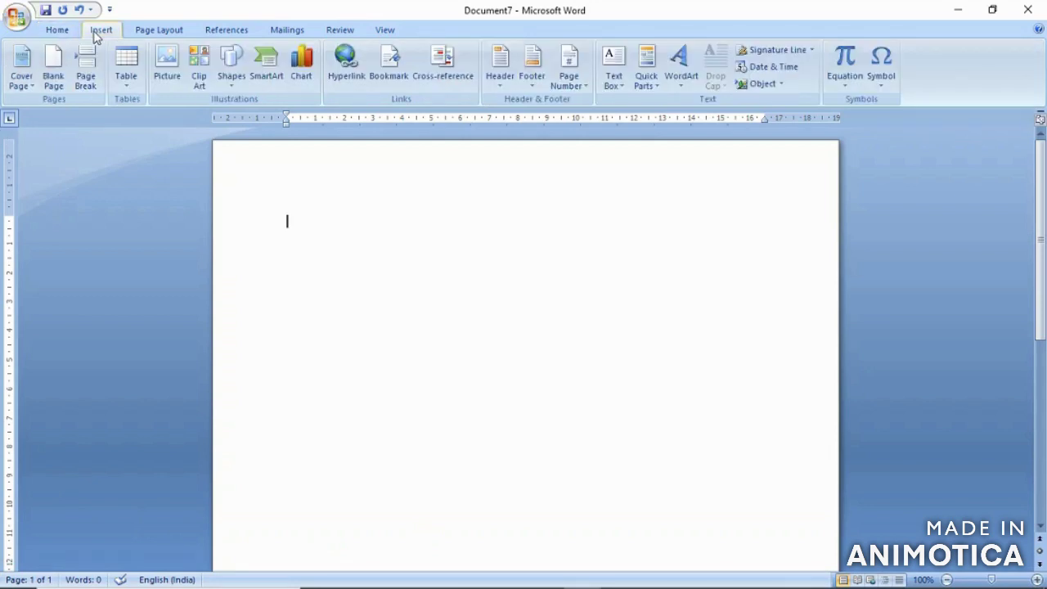
left_click(201, 82)
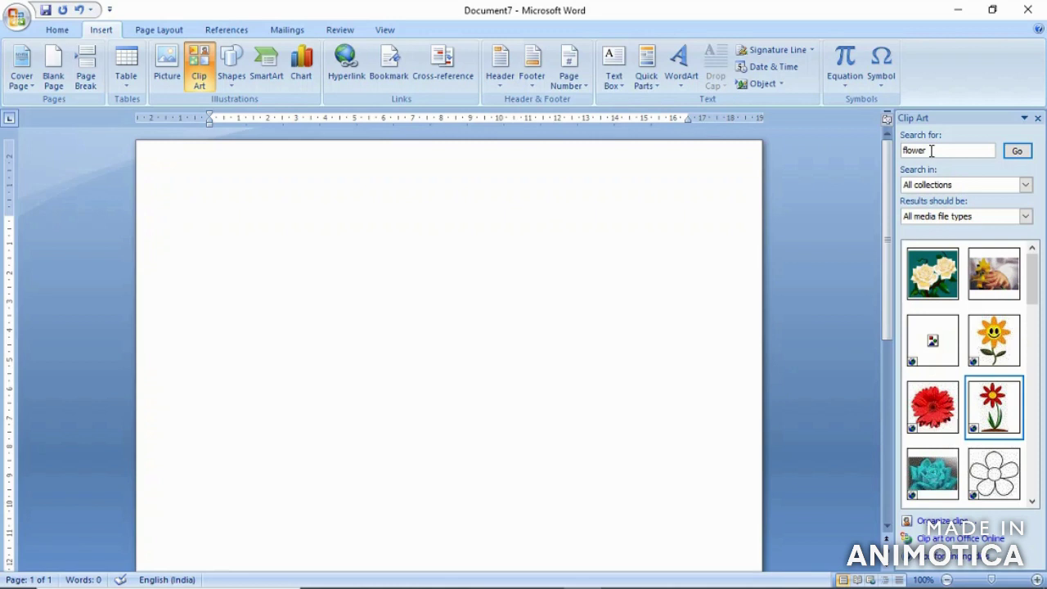
left_click(1019, 154)
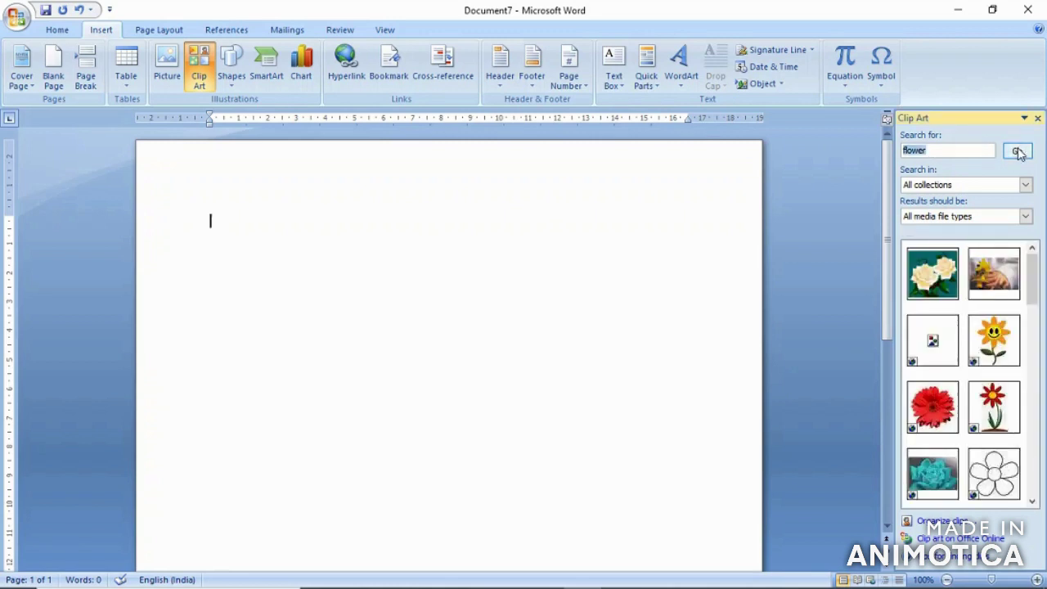
- Copy the smiling orange flower clip and paste it at the start of the blank page
mouse_move(1024, 360)
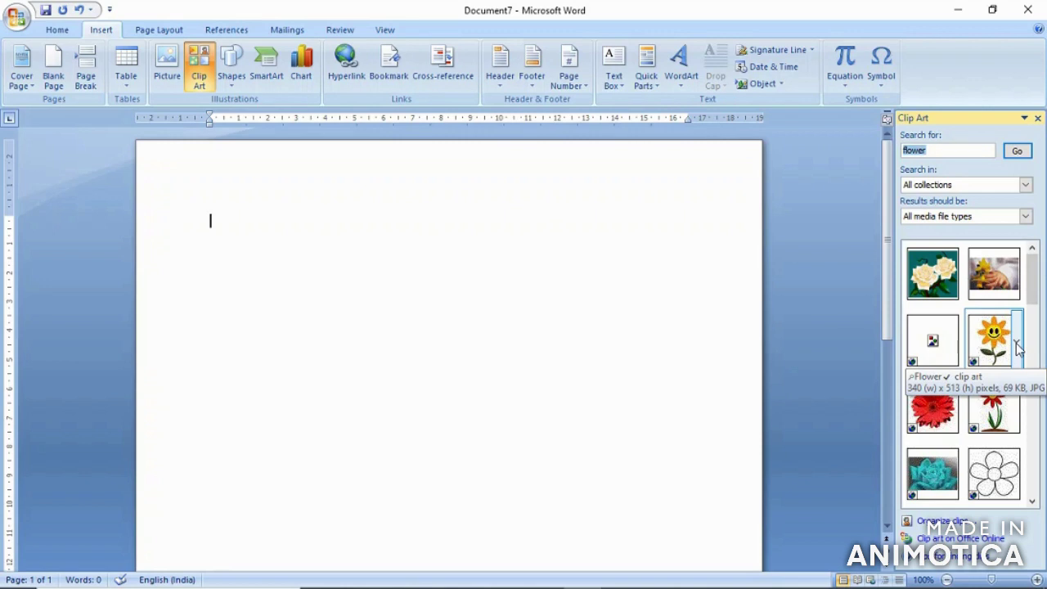
left_click(1017, 344)
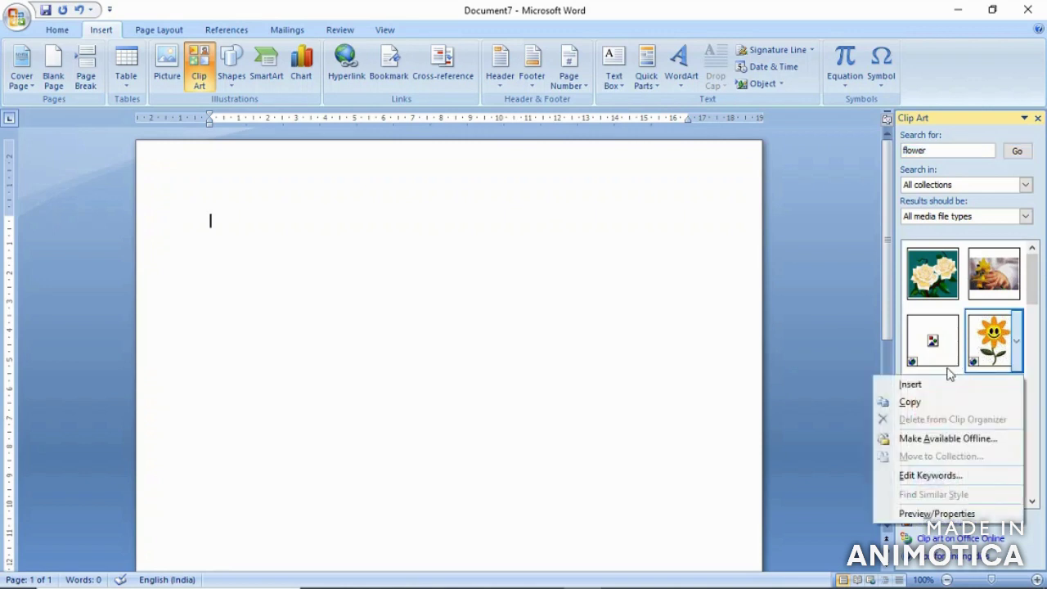
left_click(913, 403)
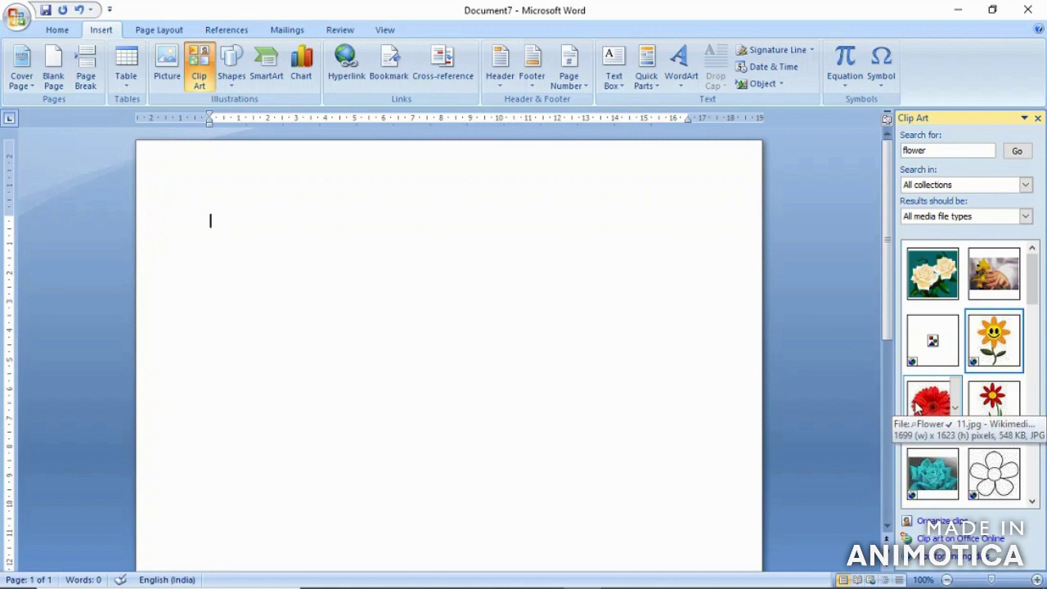
right_click(206, 248)
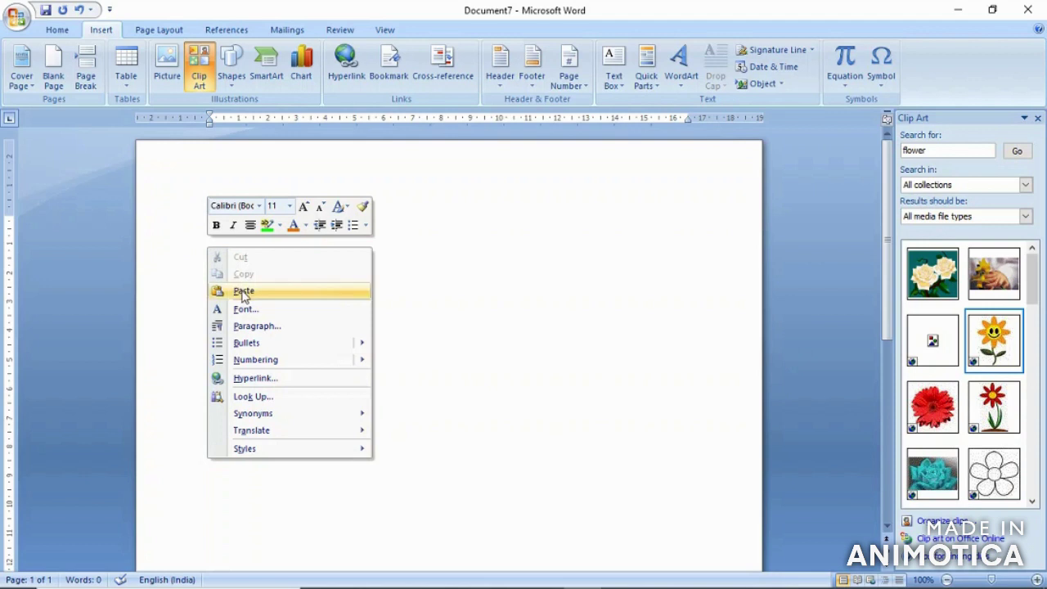
left_click(243, 292)
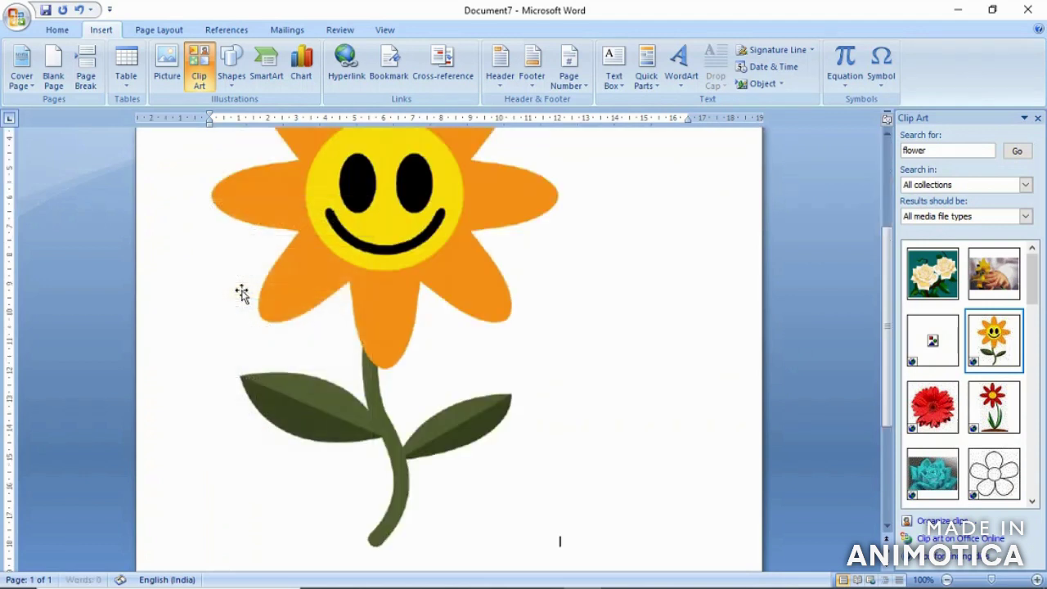
- Narrow the pasted flower picture to a width of about 4 cm
left_click(352, 227)
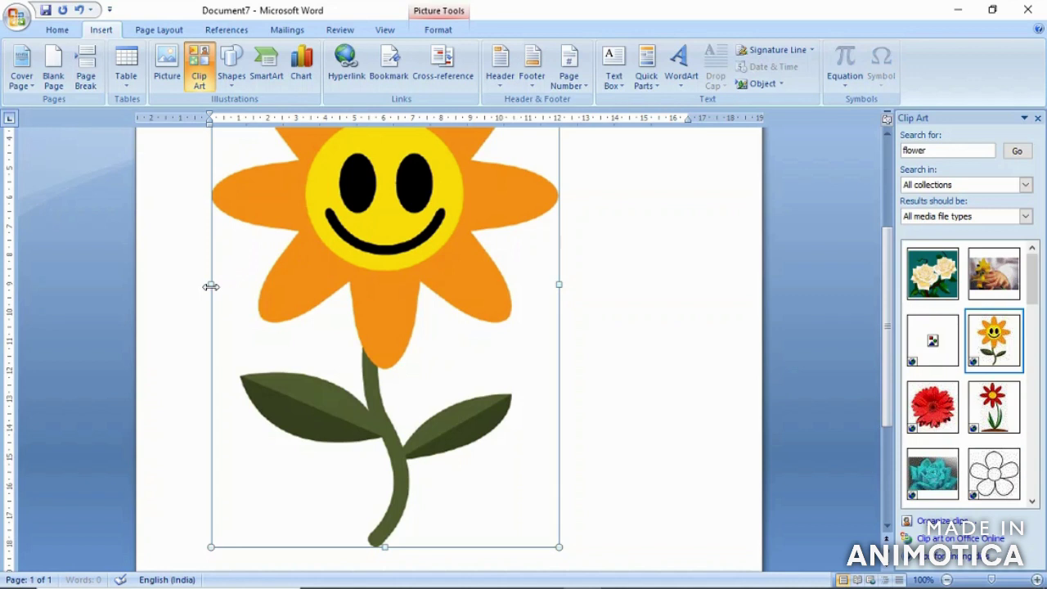
left_click_drag(210, 286, 311, 304)
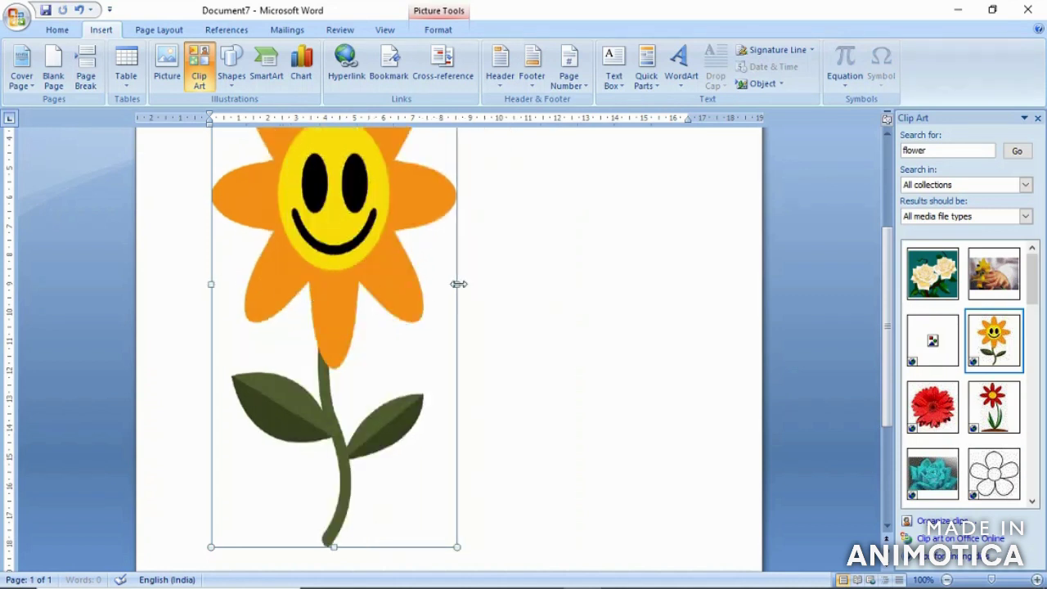
left_click_drag(459, 284, 326, 286)
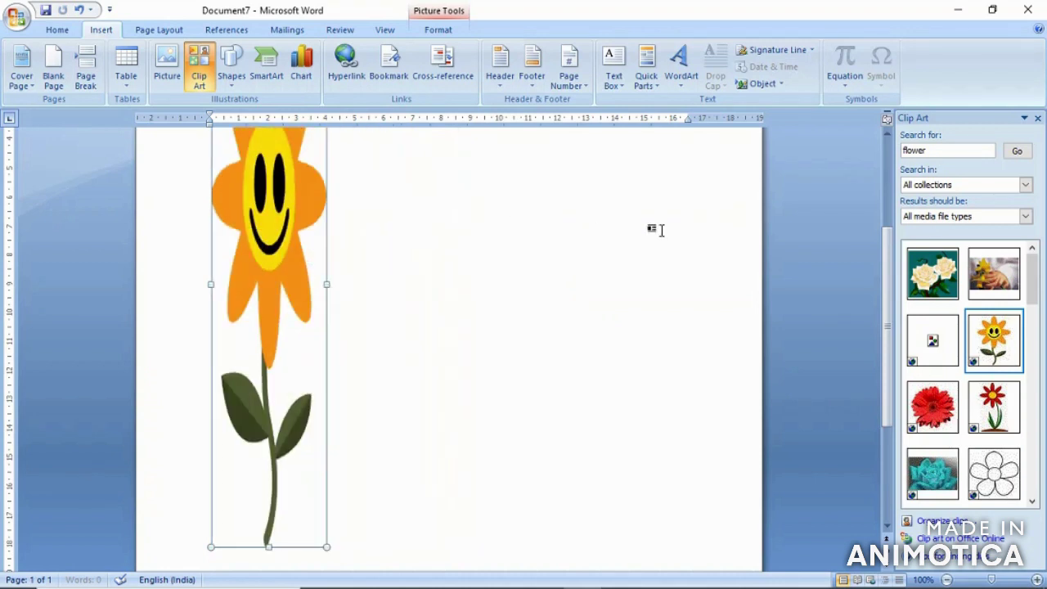
- Reduce the flower picture's height to about 9 cm and deselect it
scroll(892, 188, "up", 4)
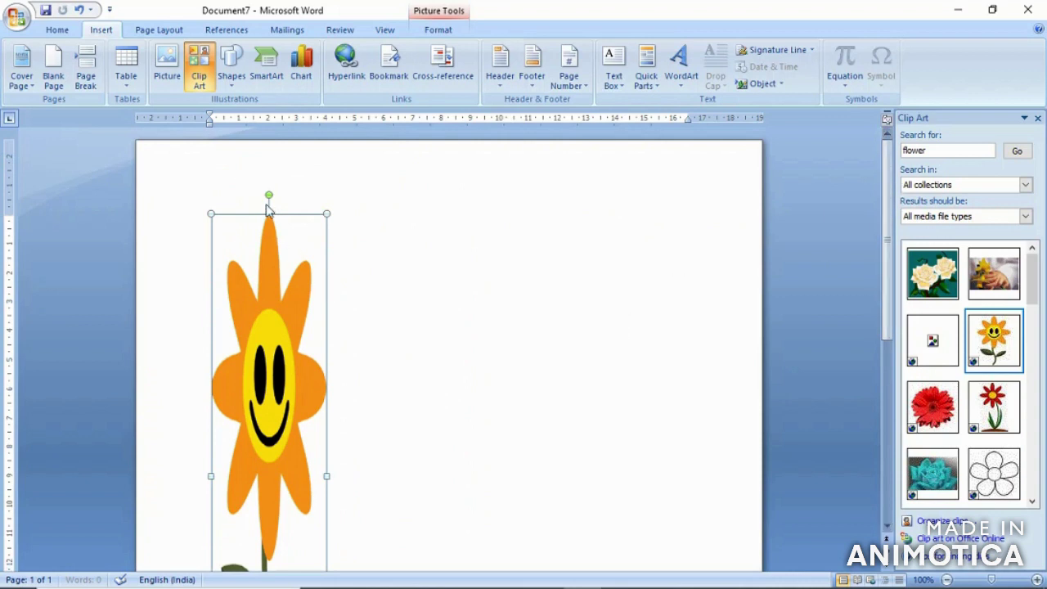
left_click_drag(269, 213, 271, 266)
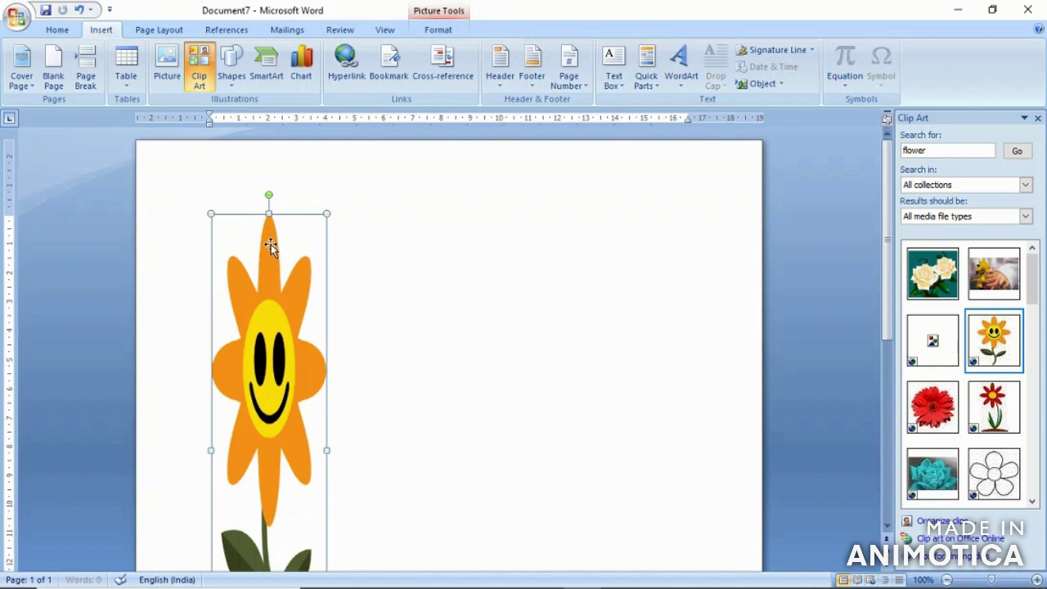
left_click_drag(269, 212, 274, 283)
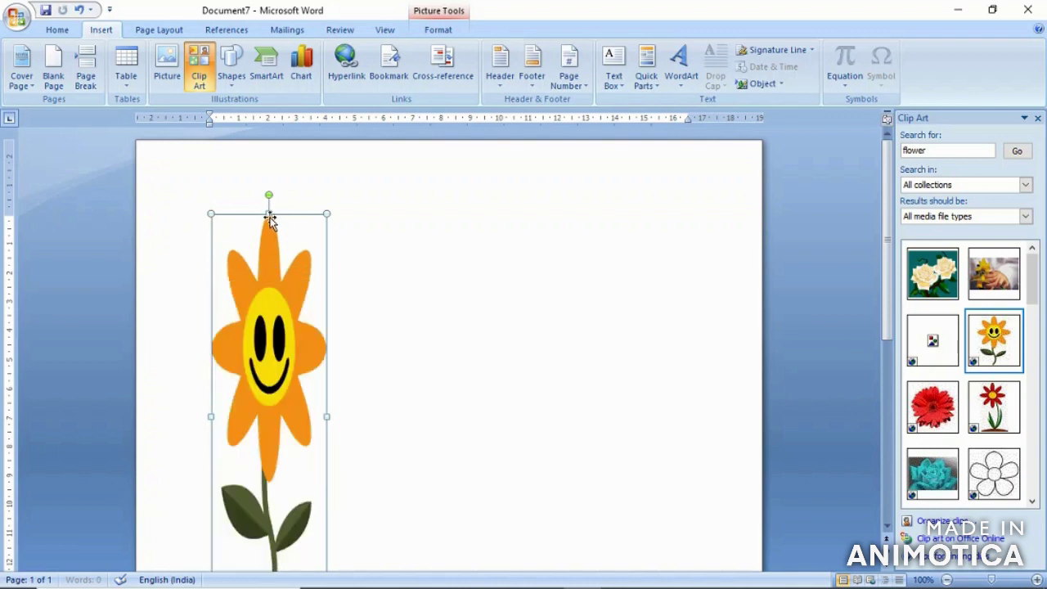
left_click_drag(269, 211, 271, 313)
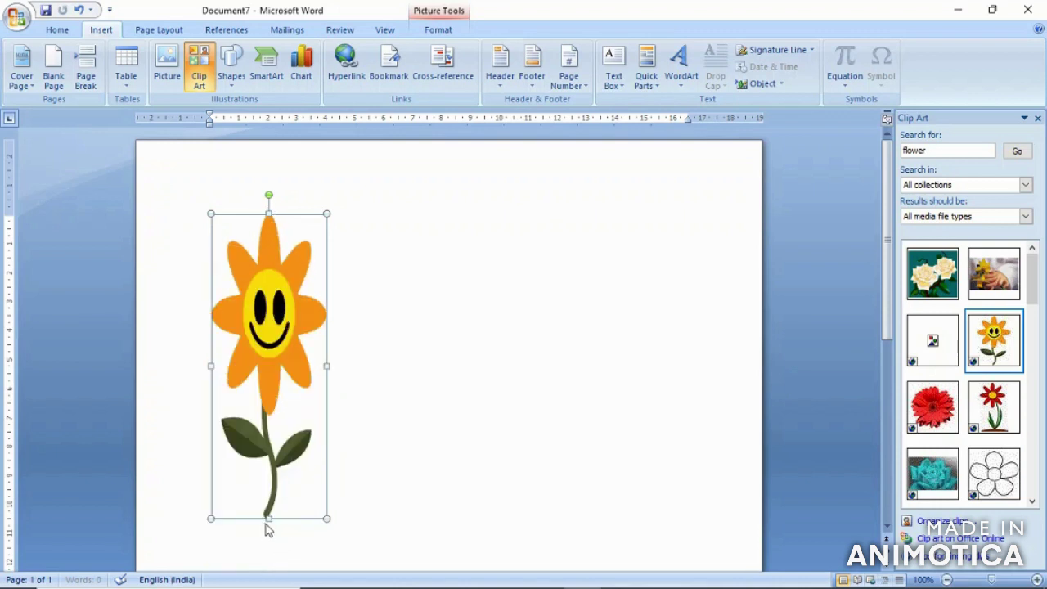
left_click_drag(269, 519, 268, 466)
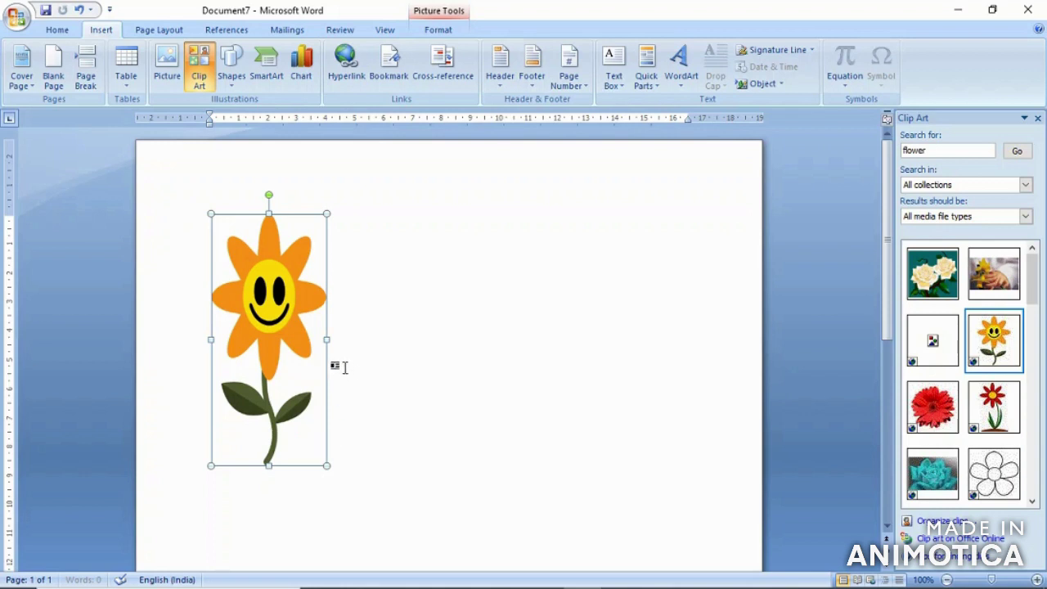
left_click(358, 325)
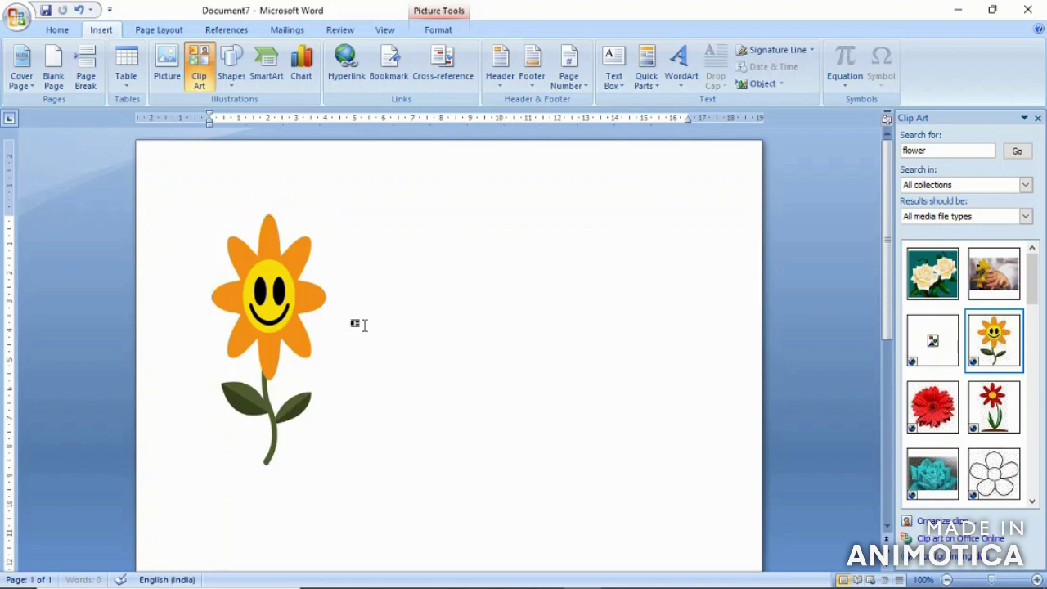
- Draw an isosceles triangle about 2.54 cm high and 2.94 cm wide to the right of the flower
left_click(232, 81)
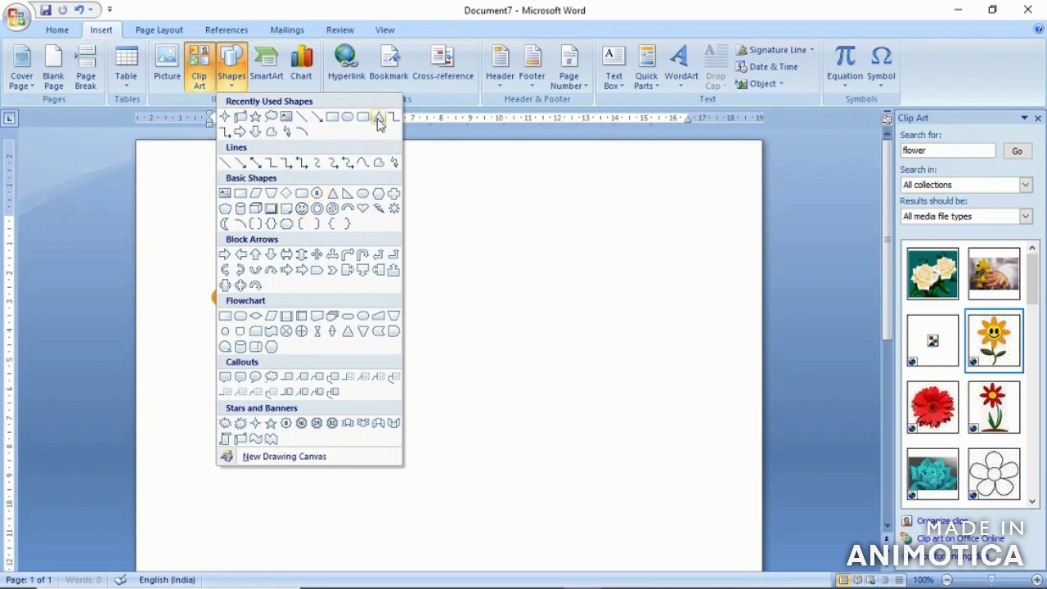
left_click(378, 119)
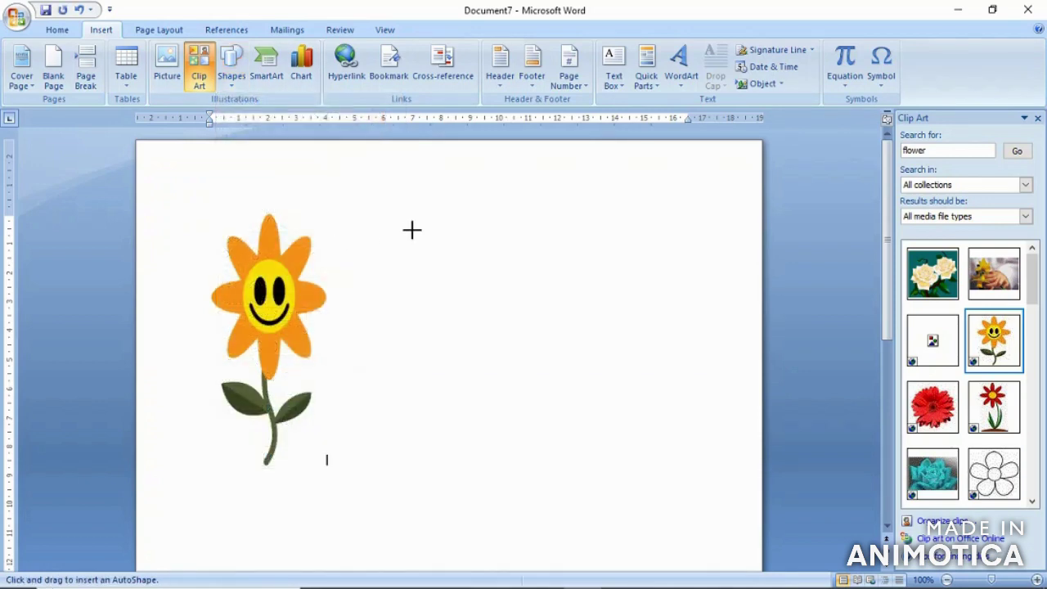
left_click_drag(416, 229, 502, 301)
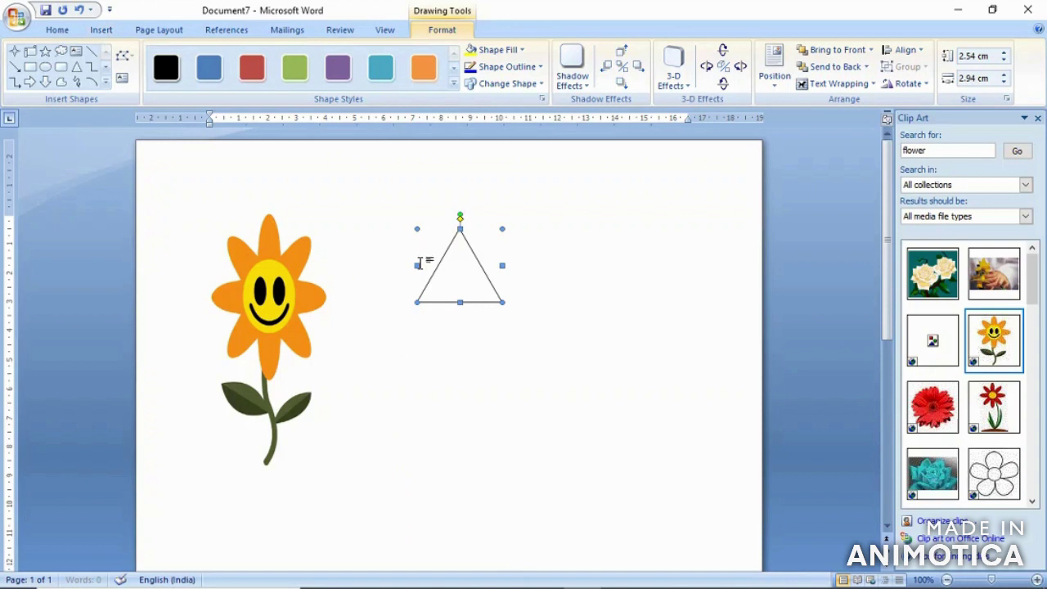
- Enlarge the triangle to about 4.9 cm high, widening it on both sides, and deselect it
left_click_drag(417, 266, 340, 245)
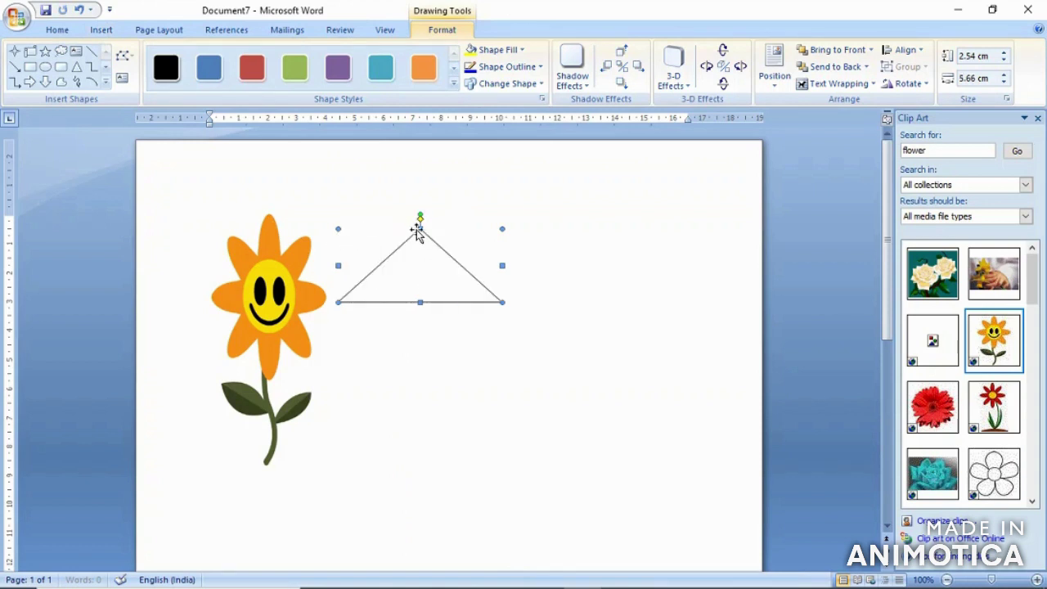
left_click_drag(420, 229, 420, 160)
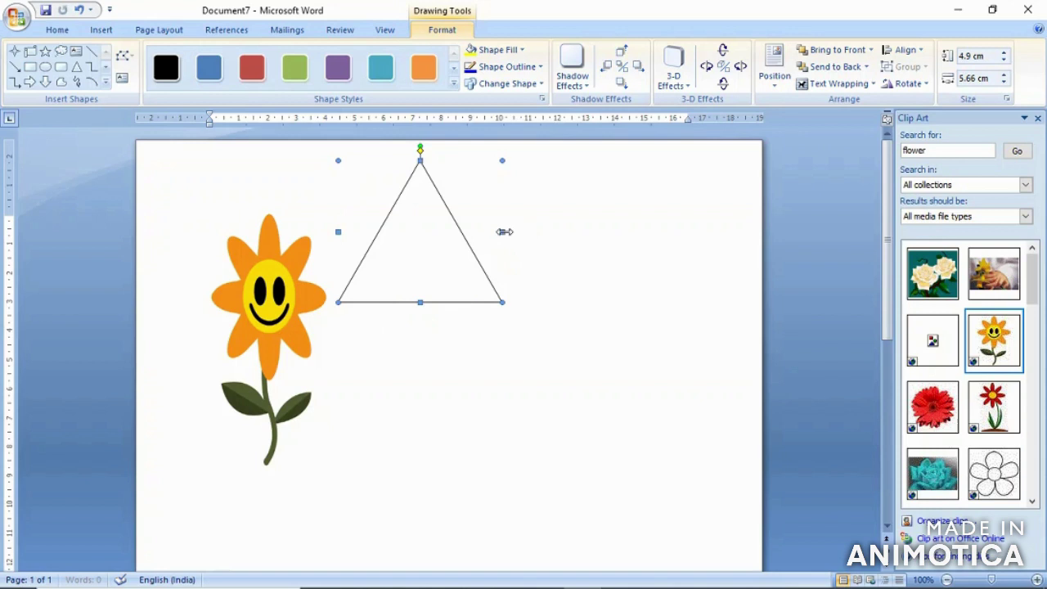
left_click_drag(503, 231, 558, 220)
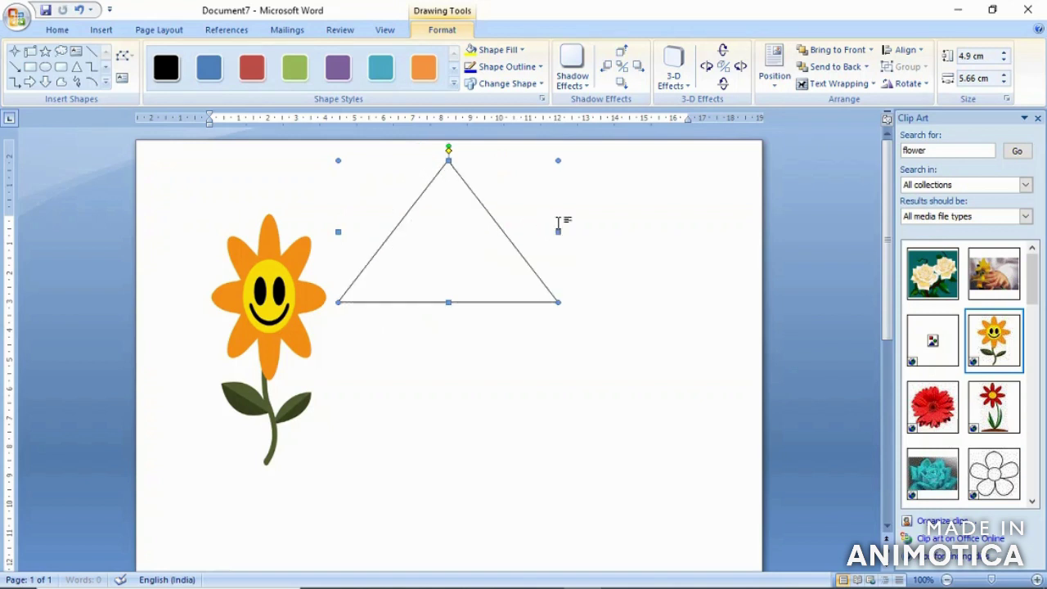
left_click(516, 213)
left_click(101, 30)
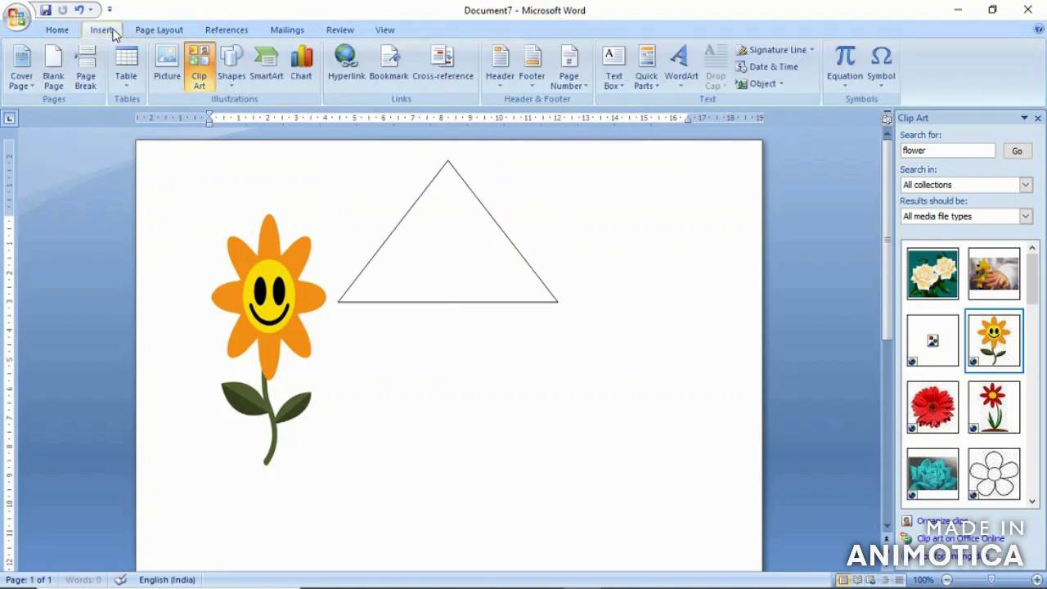
- Insert a rectangle directly below the triangle and enlarge it to about 6.64 cm high and 5.08 cm wide, with its top edge meeting the triangle's base
left_click(233, 78)
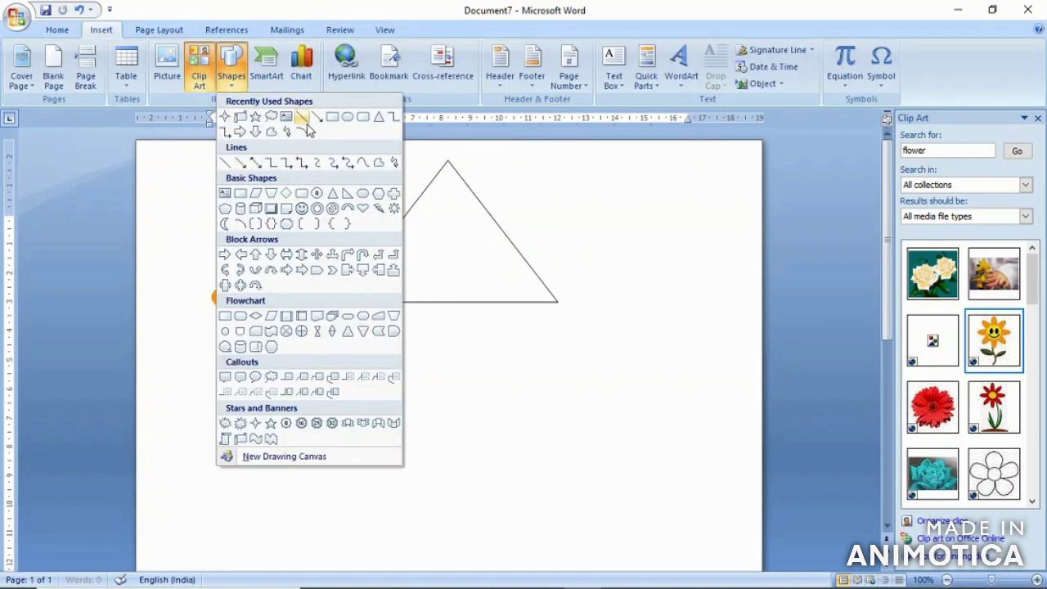
left_click(332, 117)
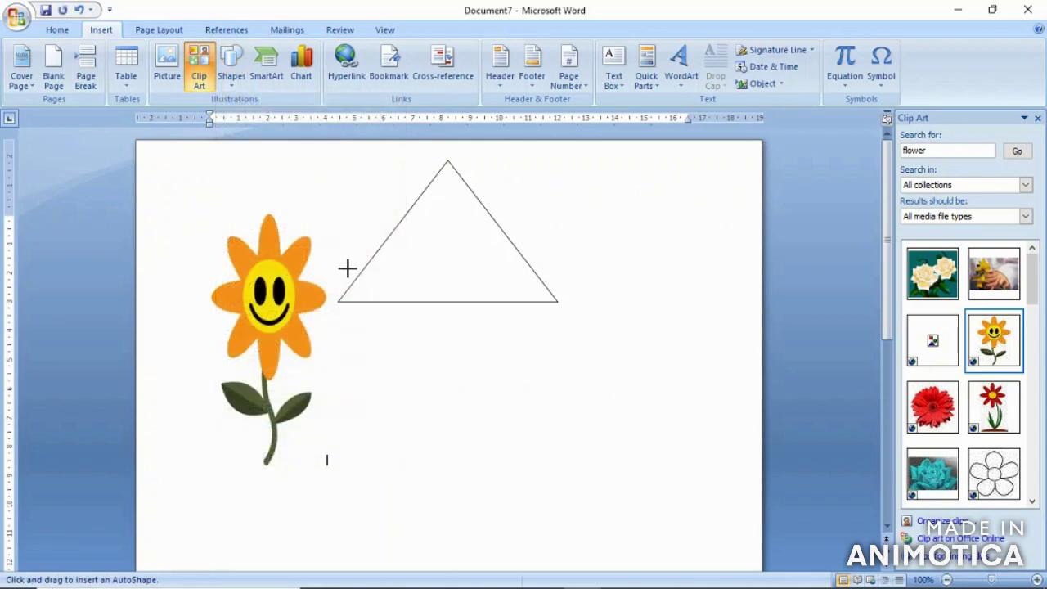
left_click(411, 377)
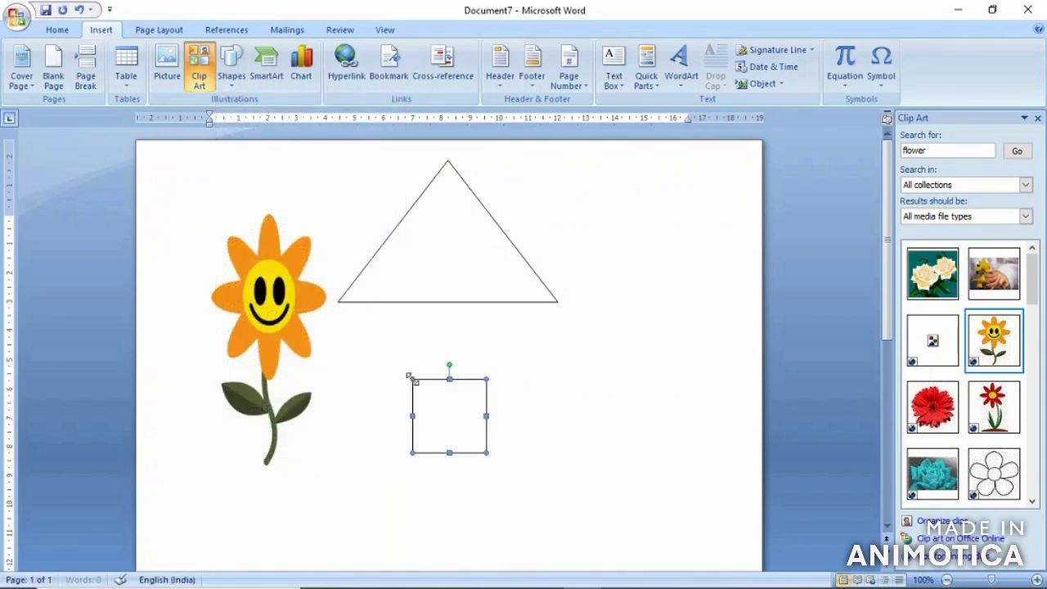
left_click_drag(410, 376, 360, 321)
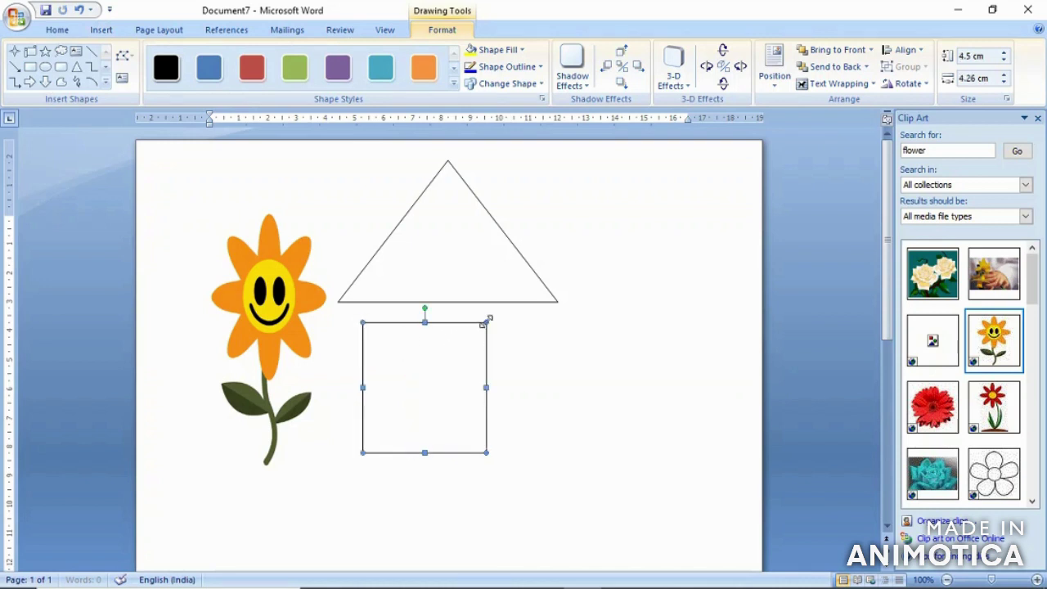
left_click_drag(489, 318, 507, 306)
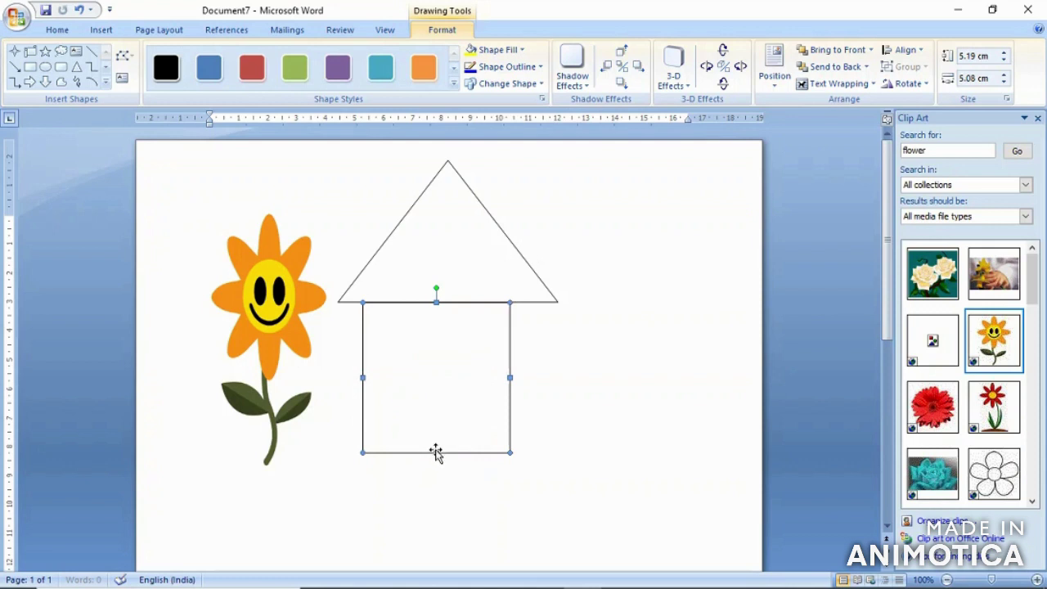
left_click_drag(436, 451, 440, 496)
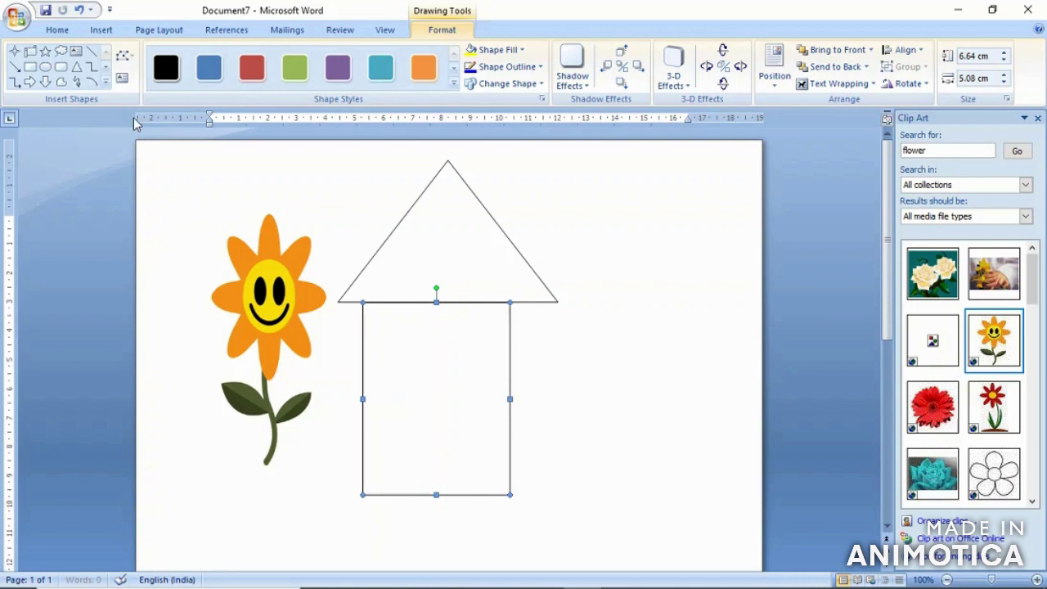
- Draw a door rectangle about 3.04 cm high and 1.77 cm wide on the house's base edge, and widen the house body to about 5.64 cm
left_click(30, 66)
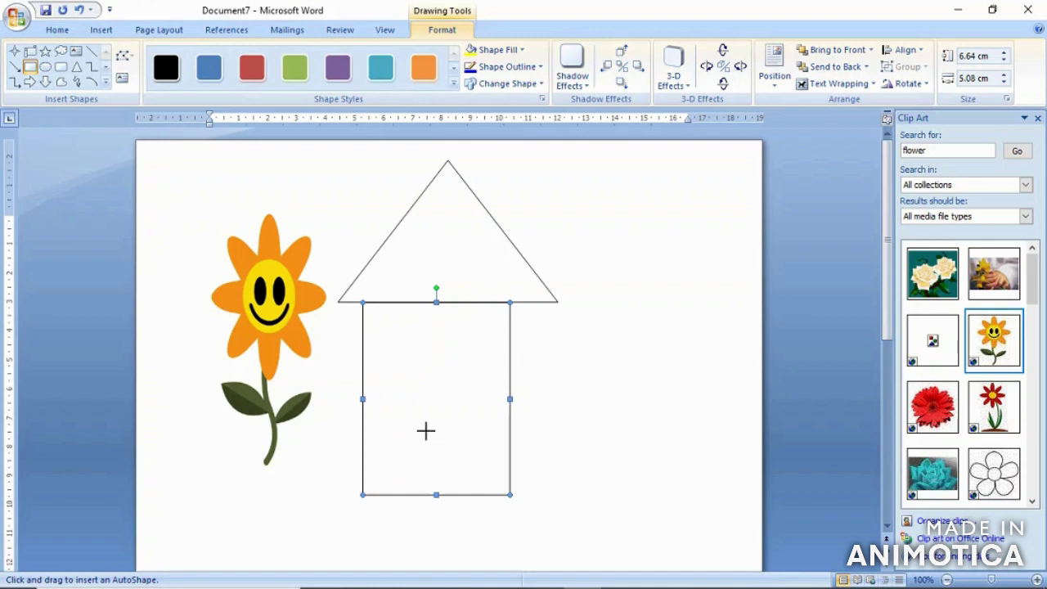
left_click_drag(426, 430, 458, 494)
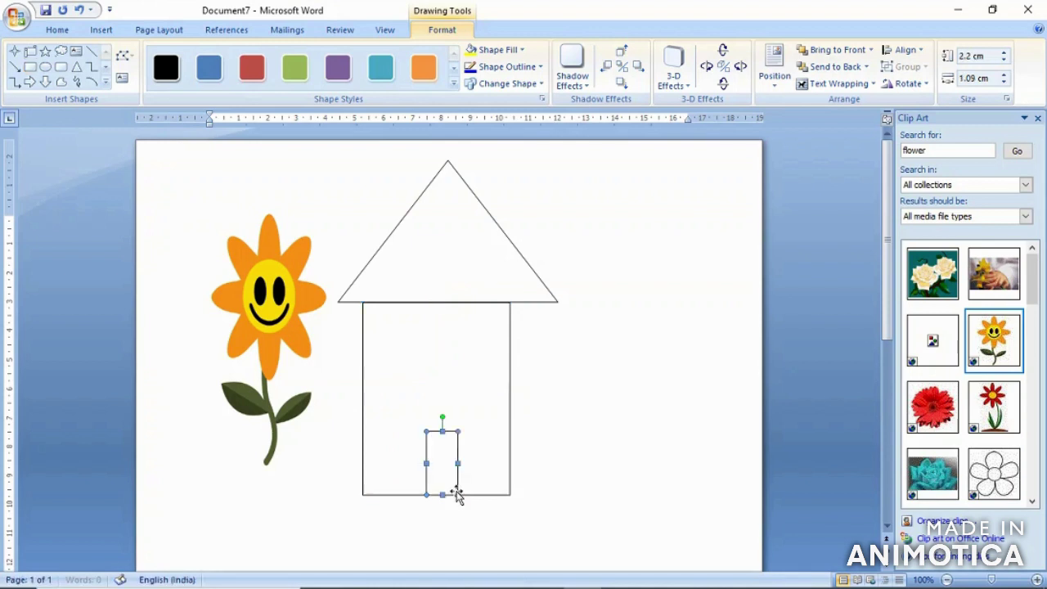
left_click_drag(426, 463, 433, 406)
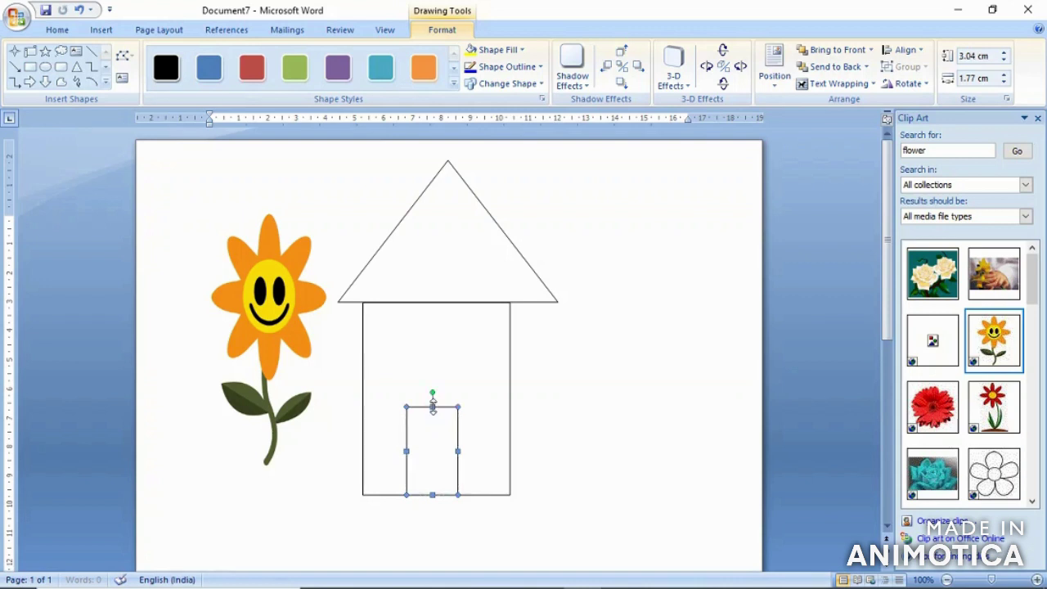
left_click(509, 369)
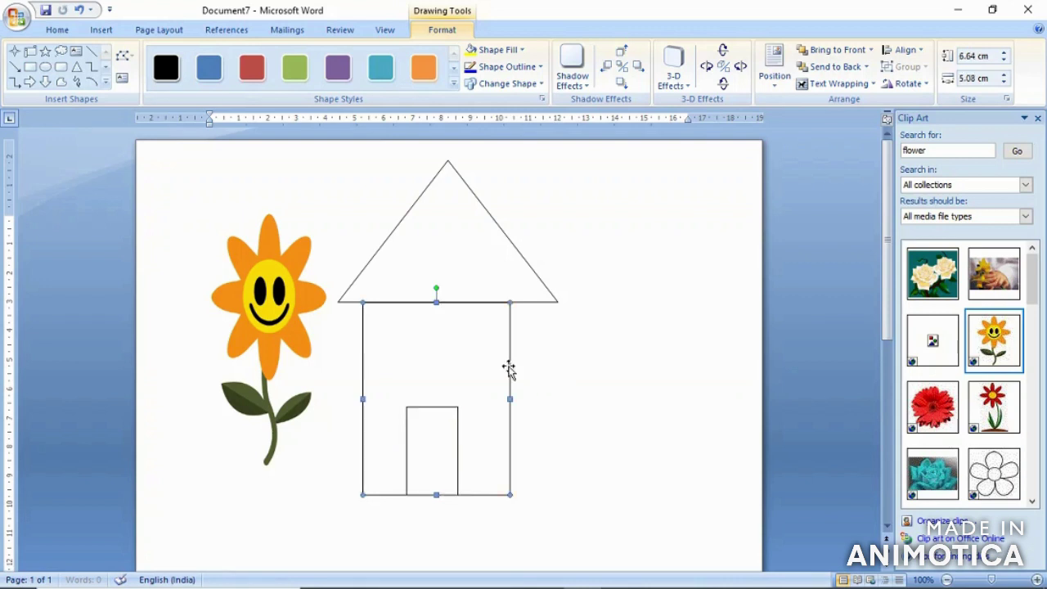
left_click_drag(510, 400, 526, 401)
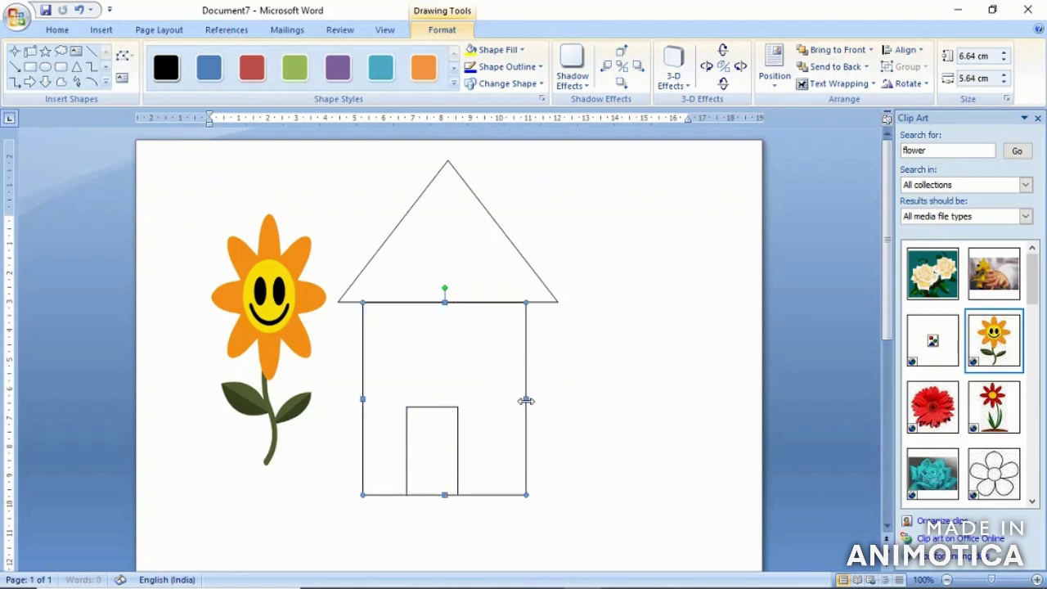
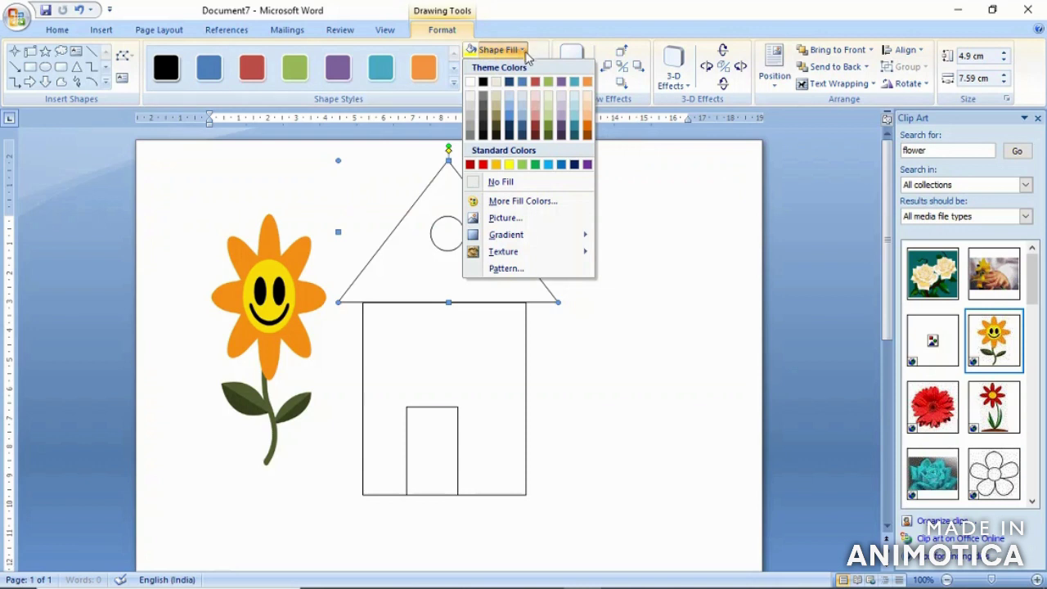
- Fill the roof triangle with dark blue and try a standard green fill on the house body
left_click(524, 129)
left_click(447, 346)
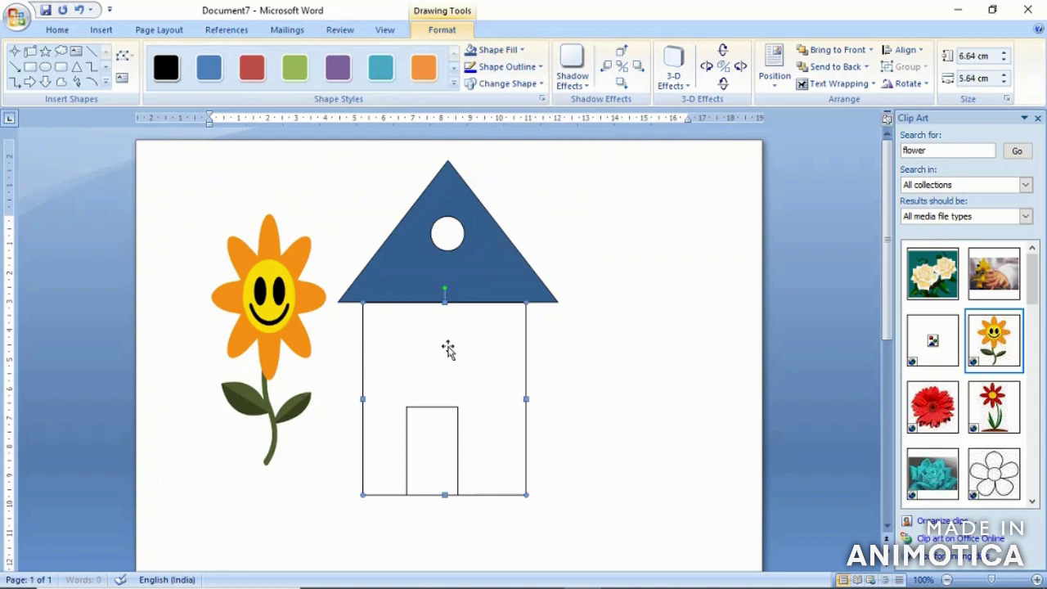
left_click(522, 50)
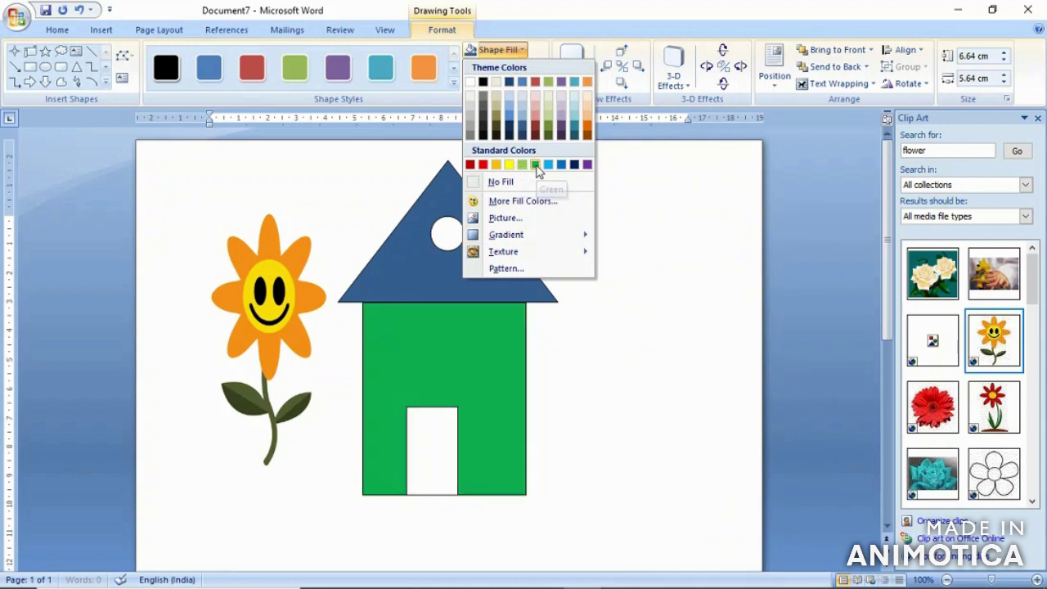
- Fill the door rectangle with the standard light green colour
left_click(425, 444)
left_click(426, 444)
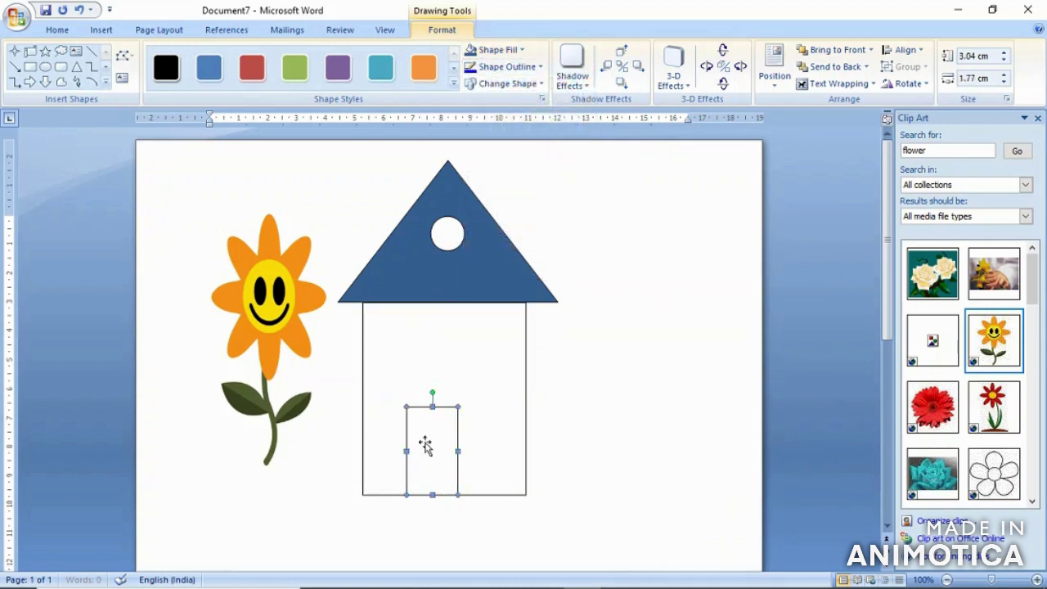
left_click(521, 50)
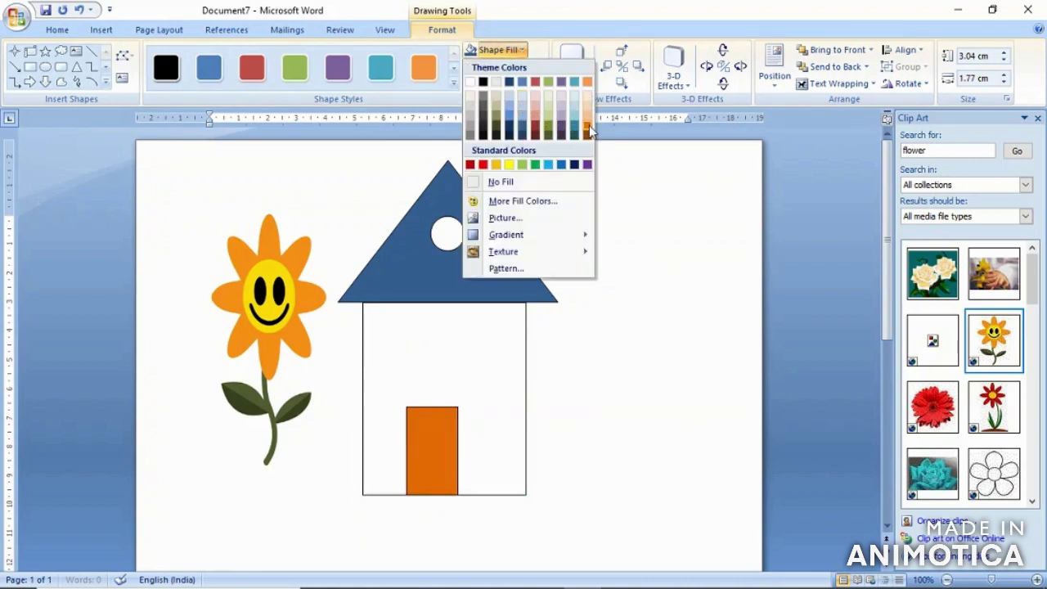
left_click(431, 437)
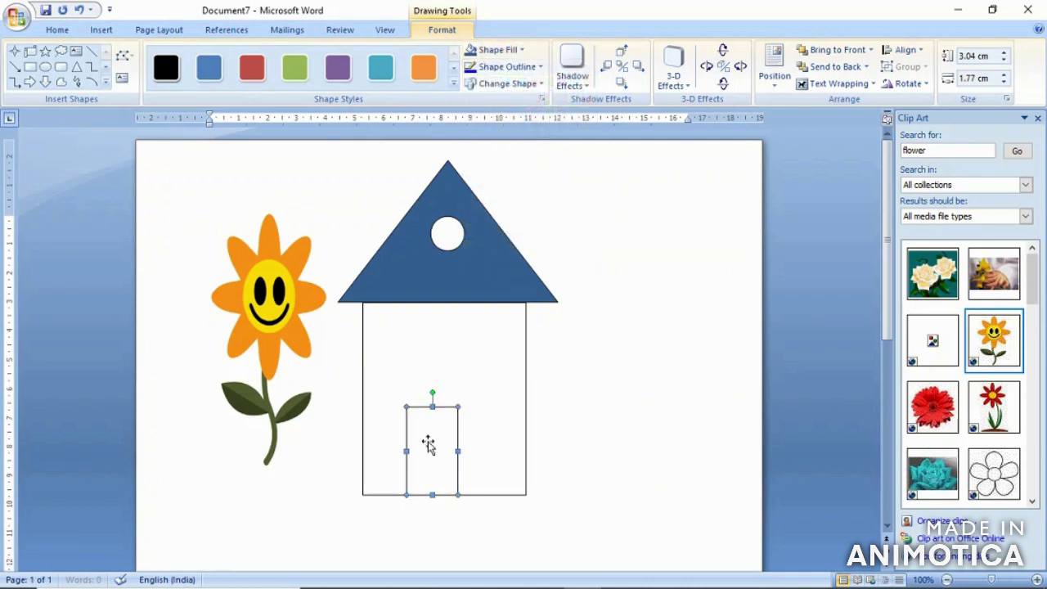
left_click(519, 50)
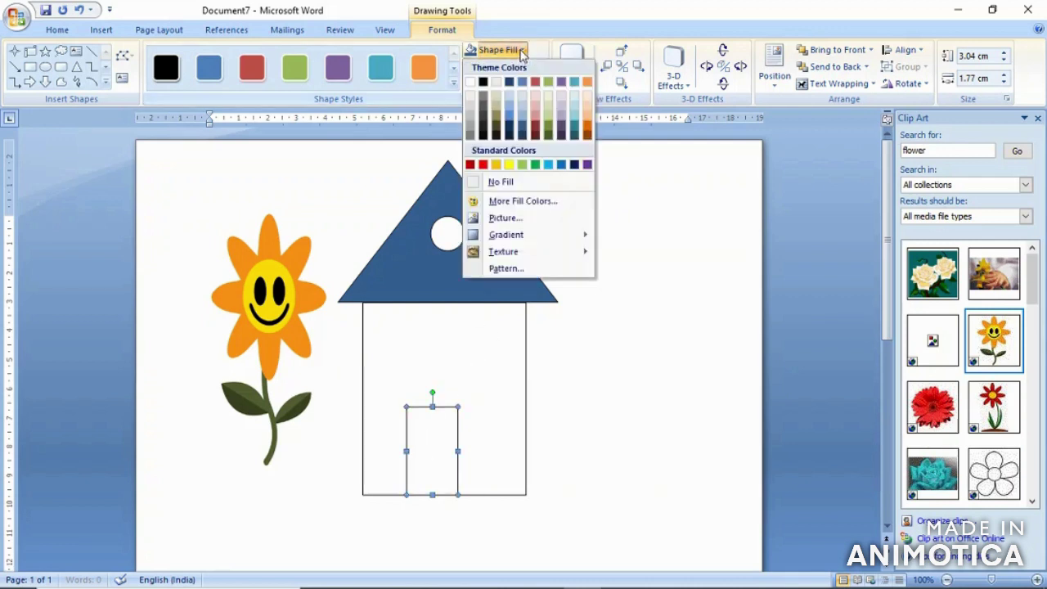
left_click(523, 165)
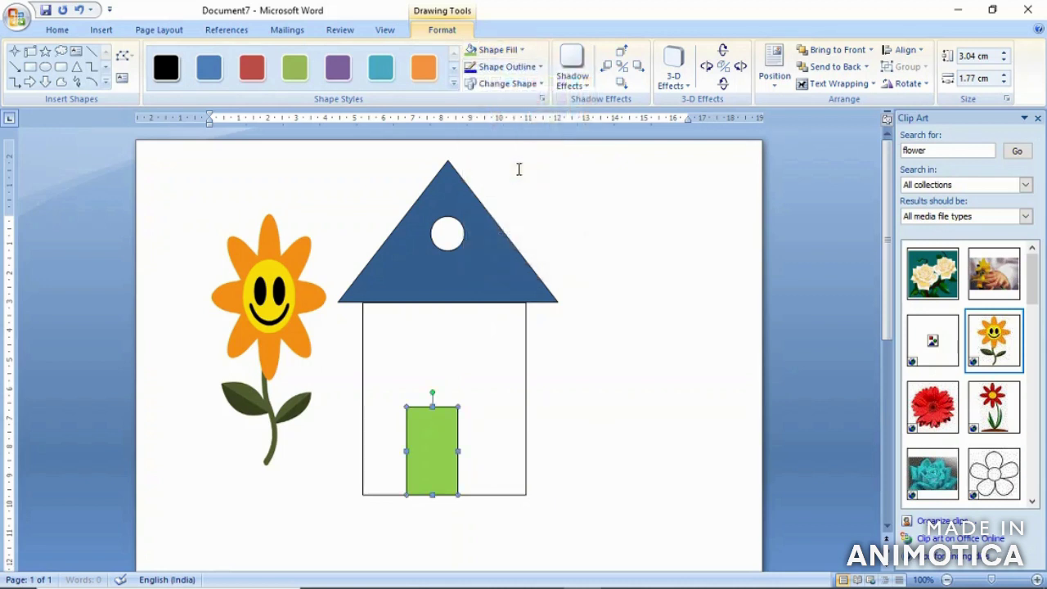
- Fill the large house body rectangle with the standard green colour and deselect it
left_click(477, 331)
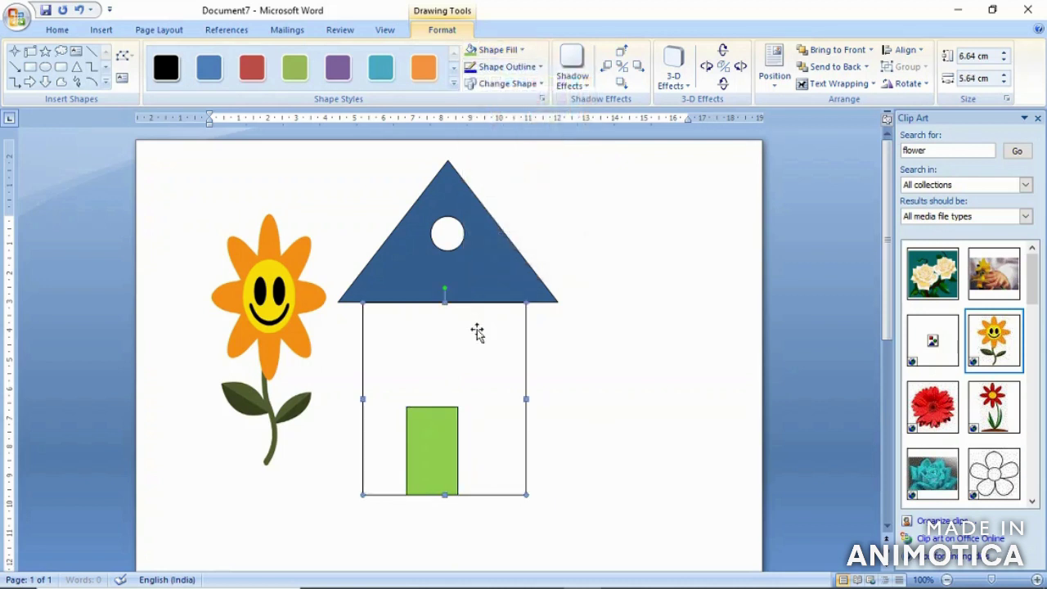
left_click(523, 53)
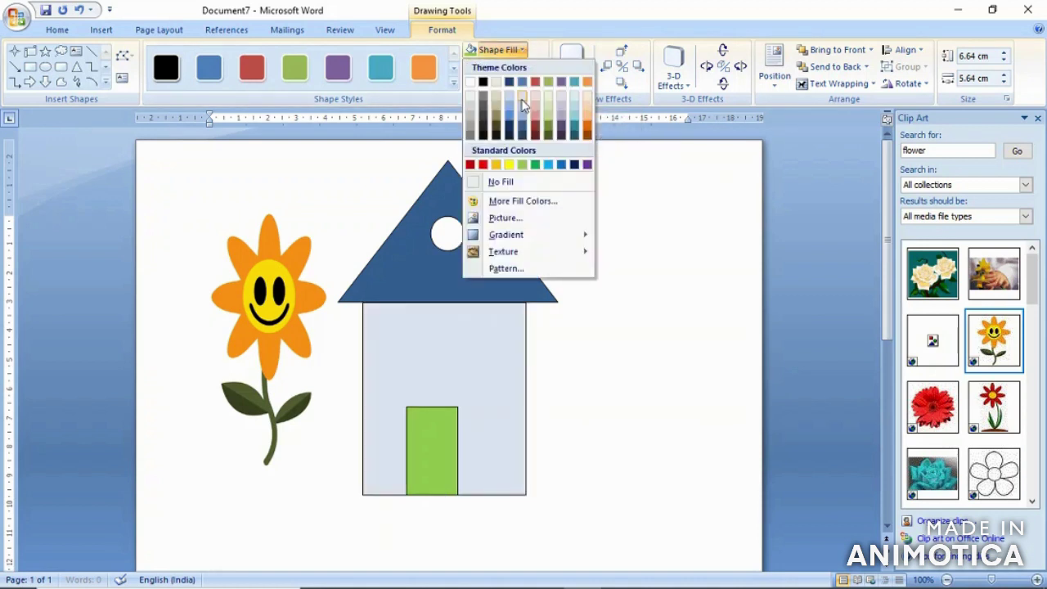
left_click(536, 166)
left_click(580, 346)
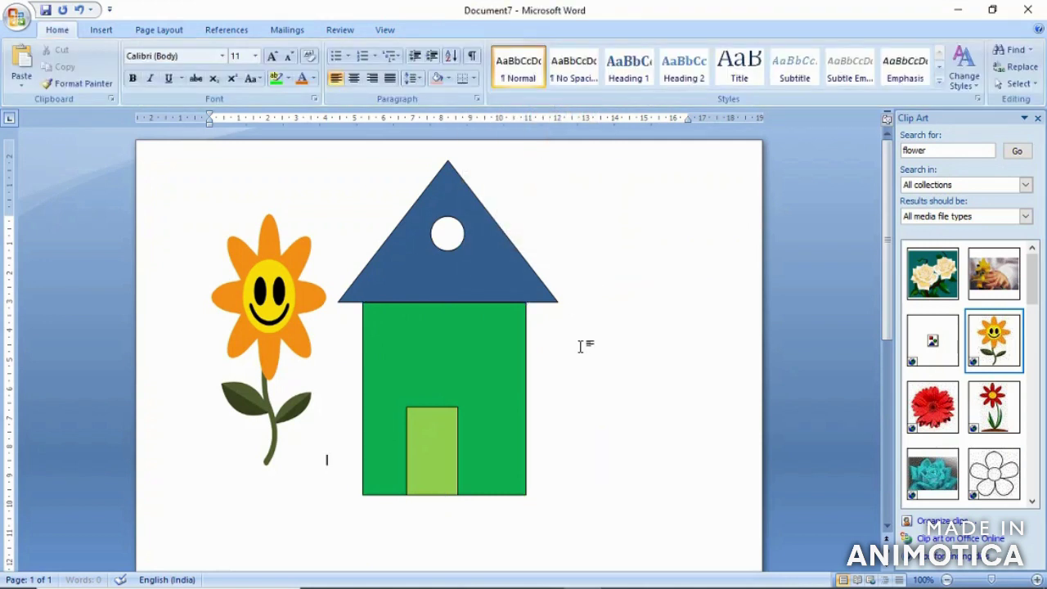
- Fill the roof triangle with the brown woven texture and deselect it
left_click(520, 288)
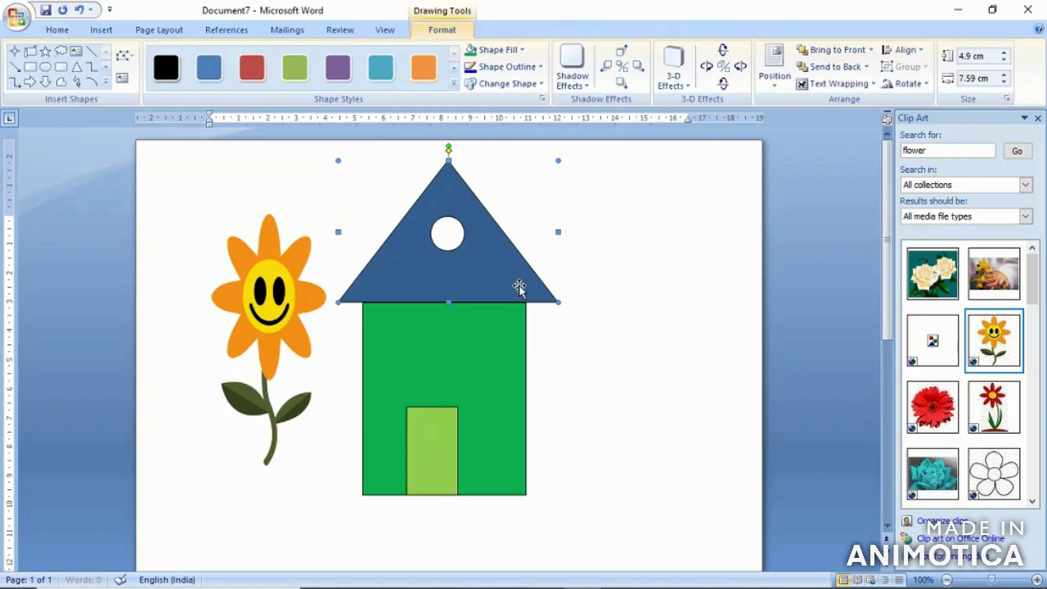
left_click(521, 50)
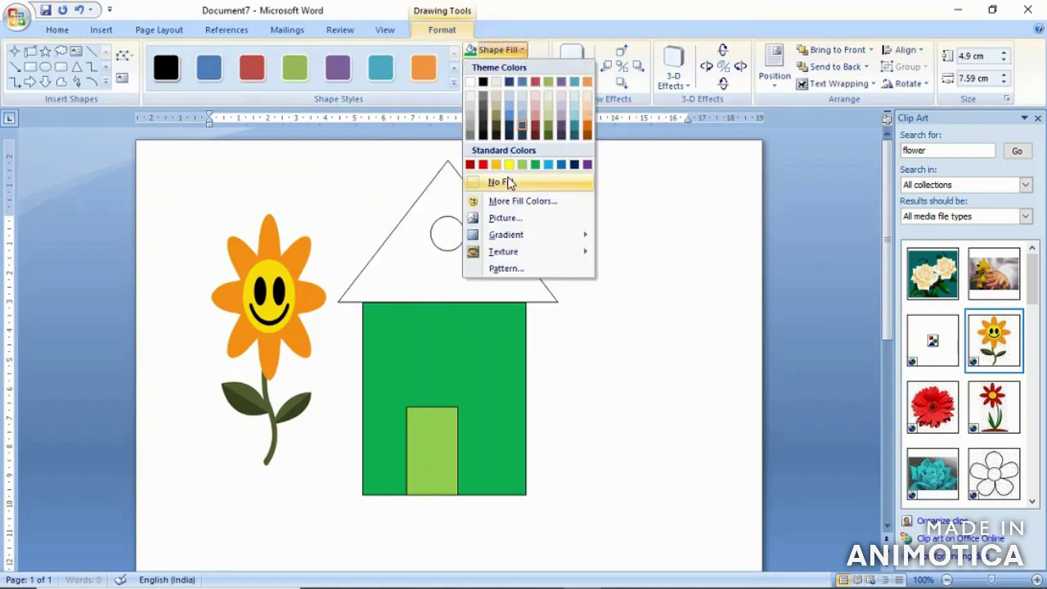
mouse_move(523, 252)
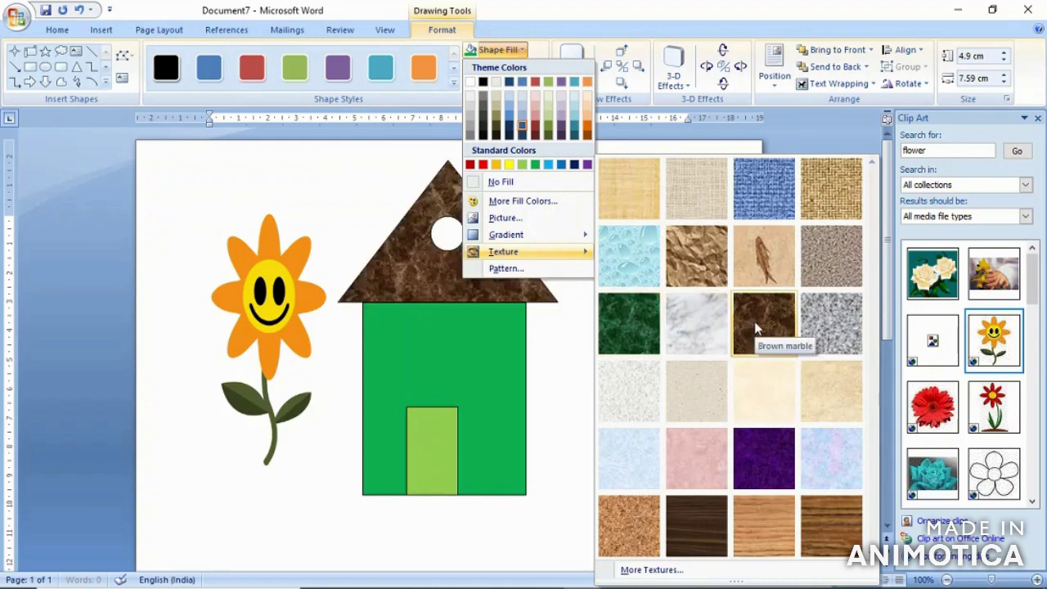
left_click(814, 180)
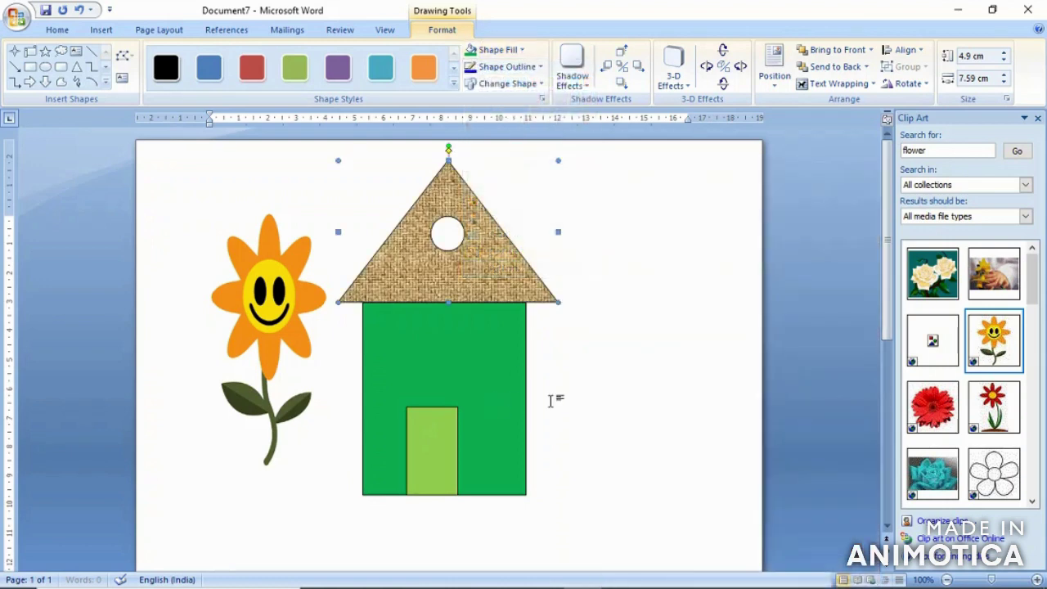
left_click(552, 400)
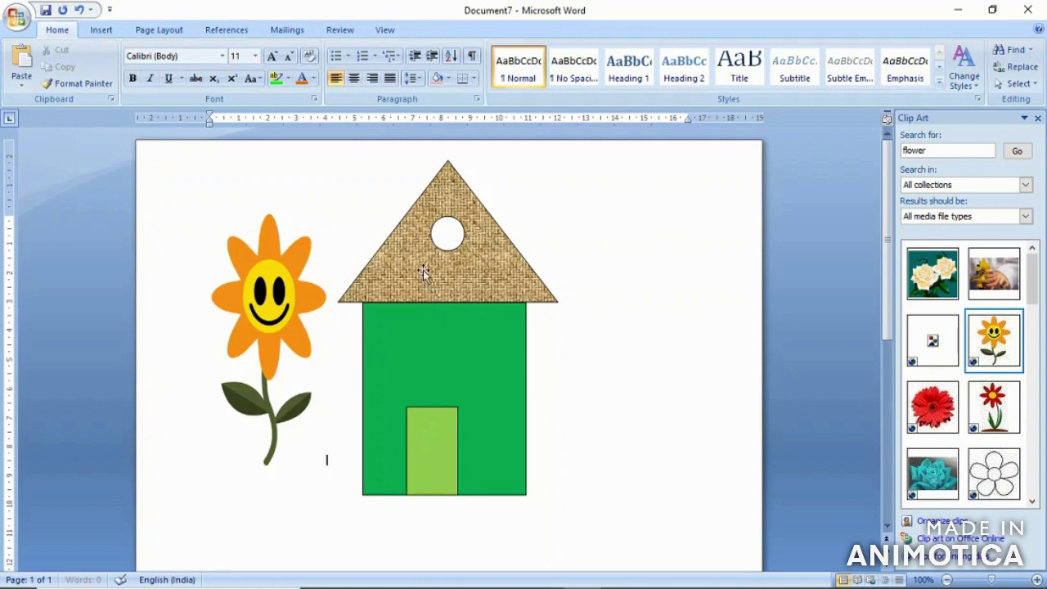
- Fill the circular window in the roof with standard yellow, apply a dark-variation gradient radiating from the centre, and deselect it
left_click(447, 227)
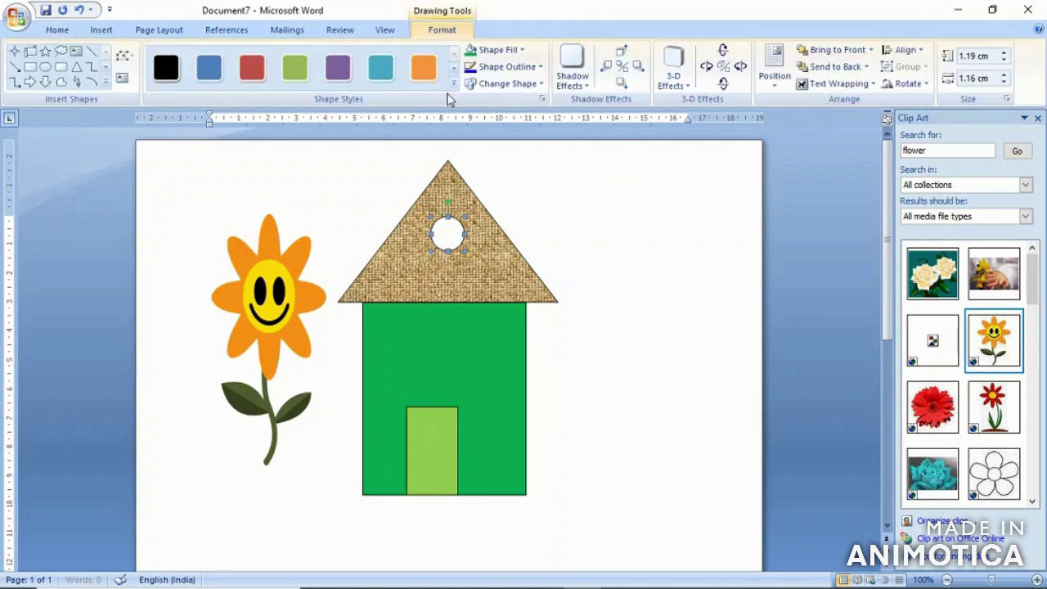
left_click(522, 50)
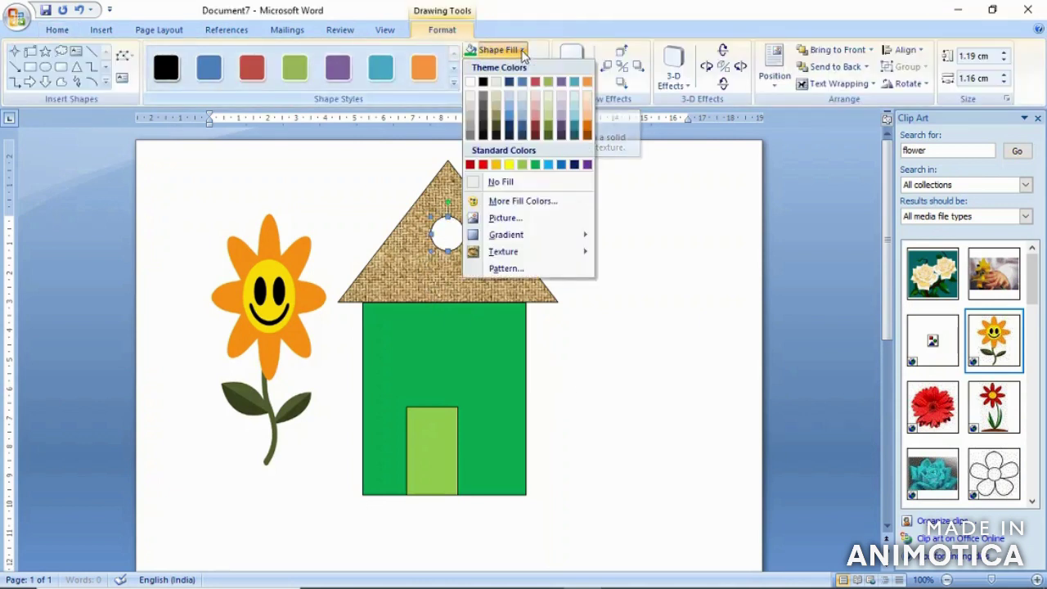
left_click(510, 166)
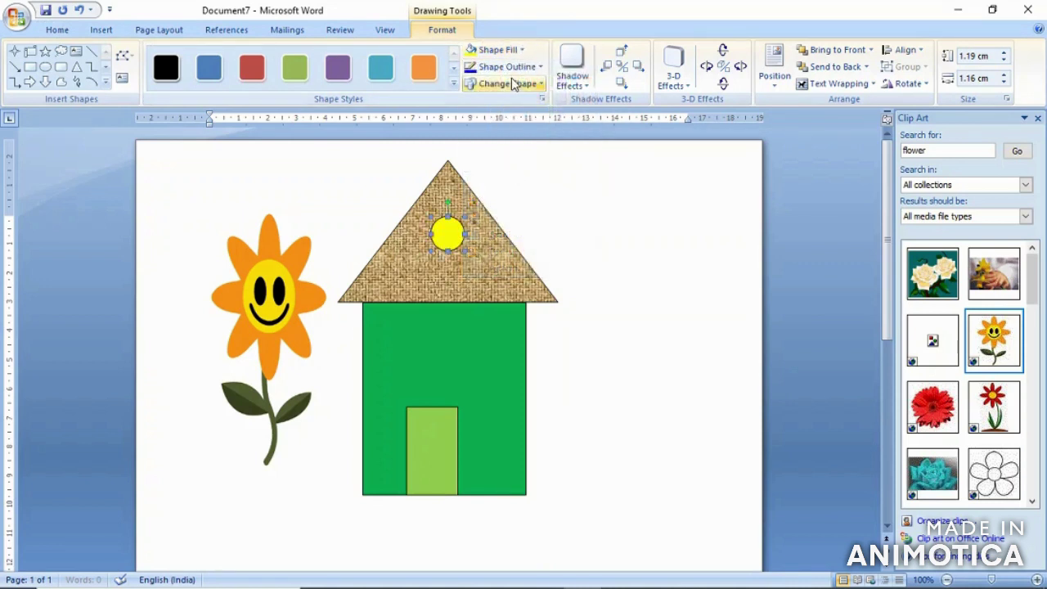
left_click(522, 50)
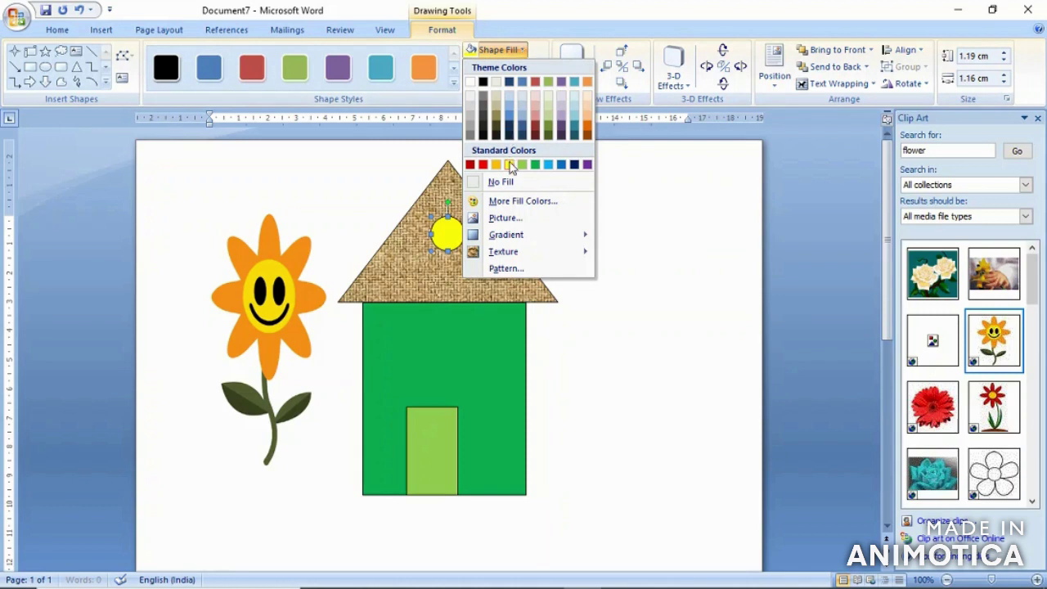
mouse_move(501, 237)
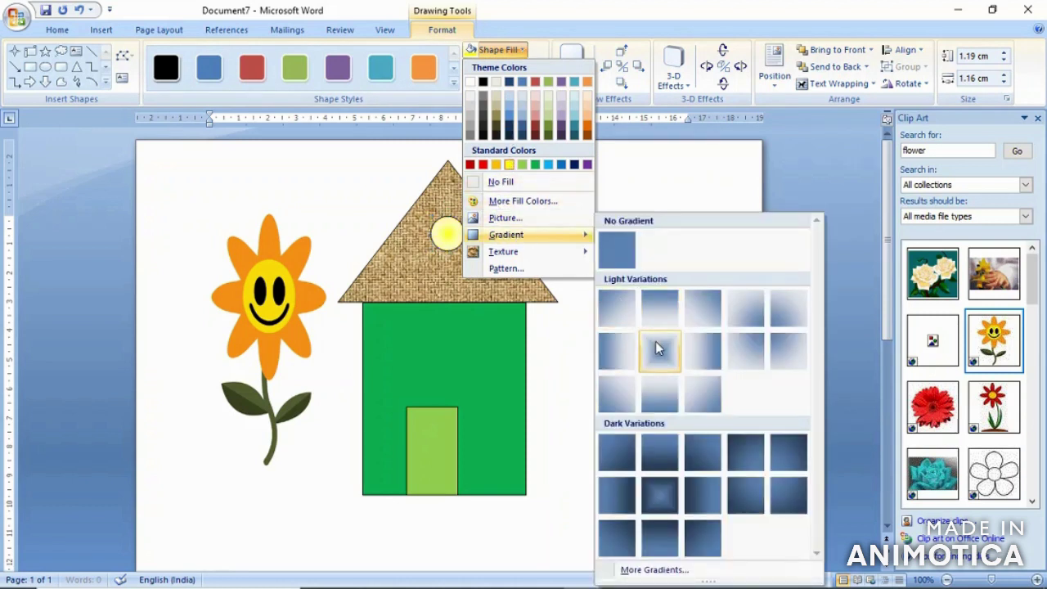
left_click(662, 495)
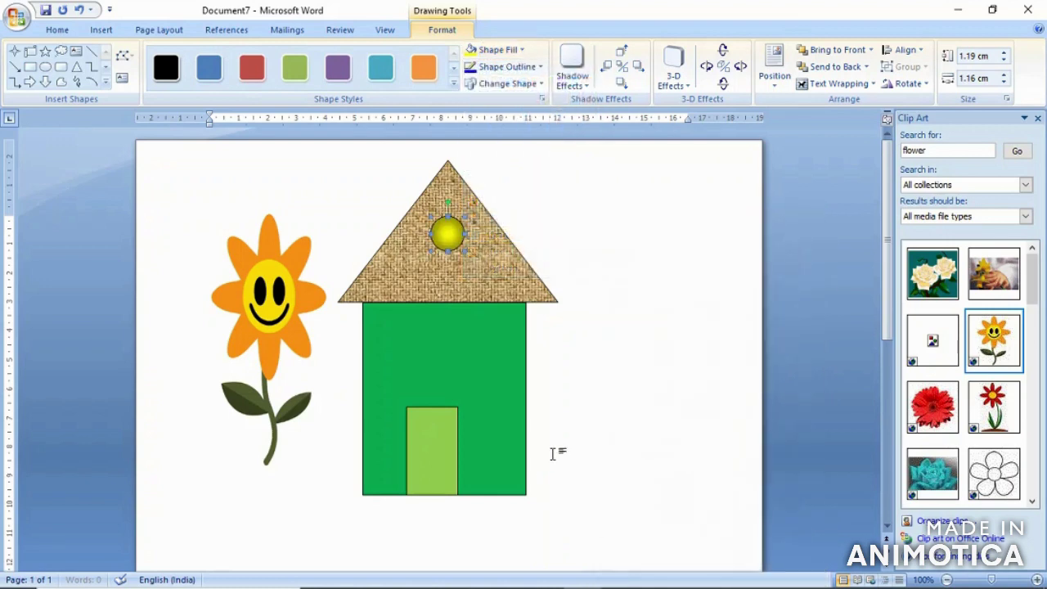
left_click(553, 454)
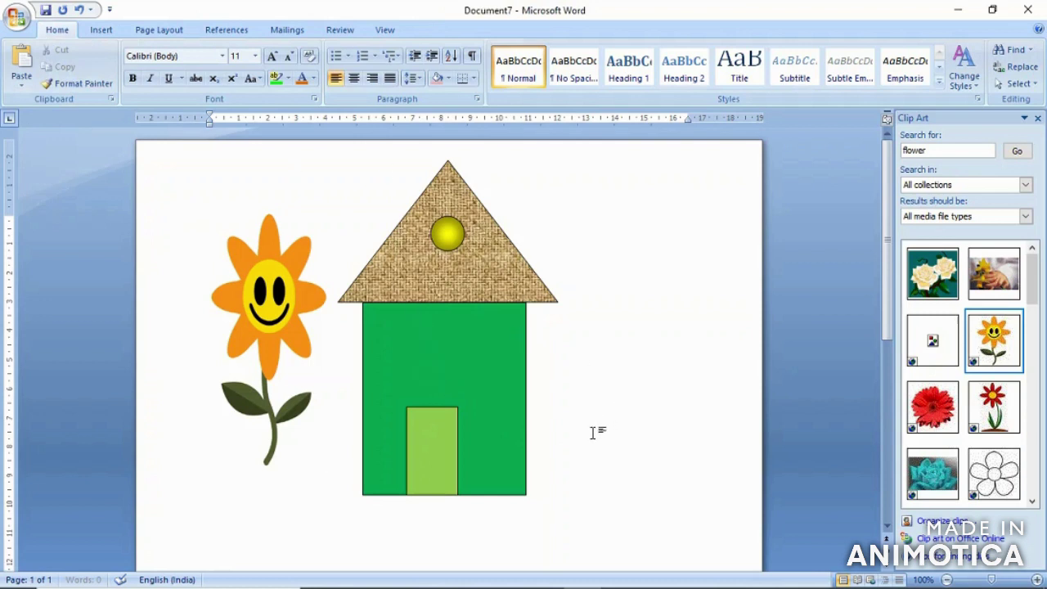
- Insert a cloud callout at its default size in the blank area to the right of the house's roof
double_click(600, 258)
left_click(94, 31)
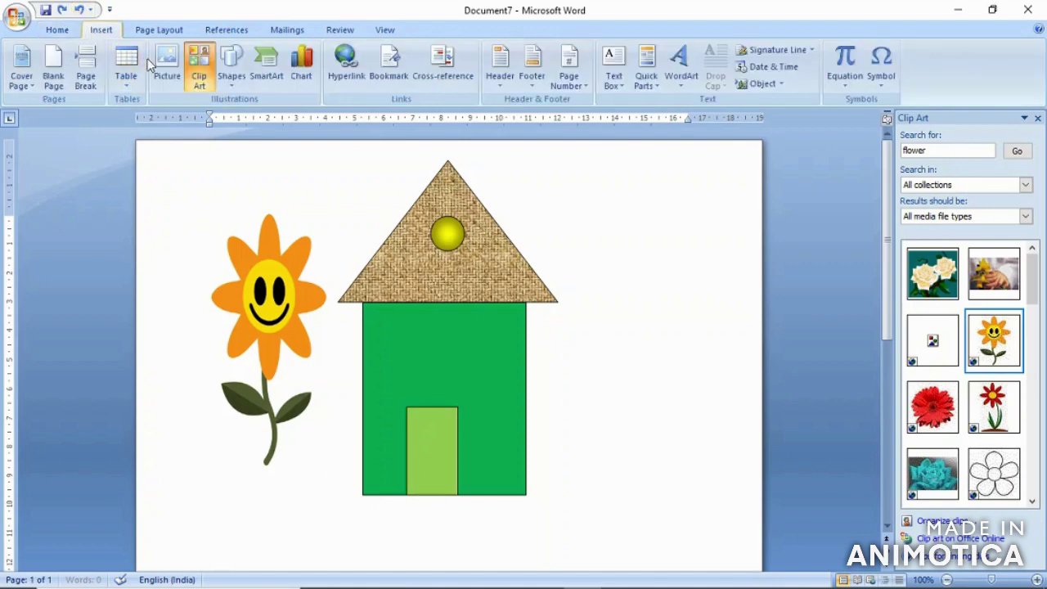
left_click(234, 81)
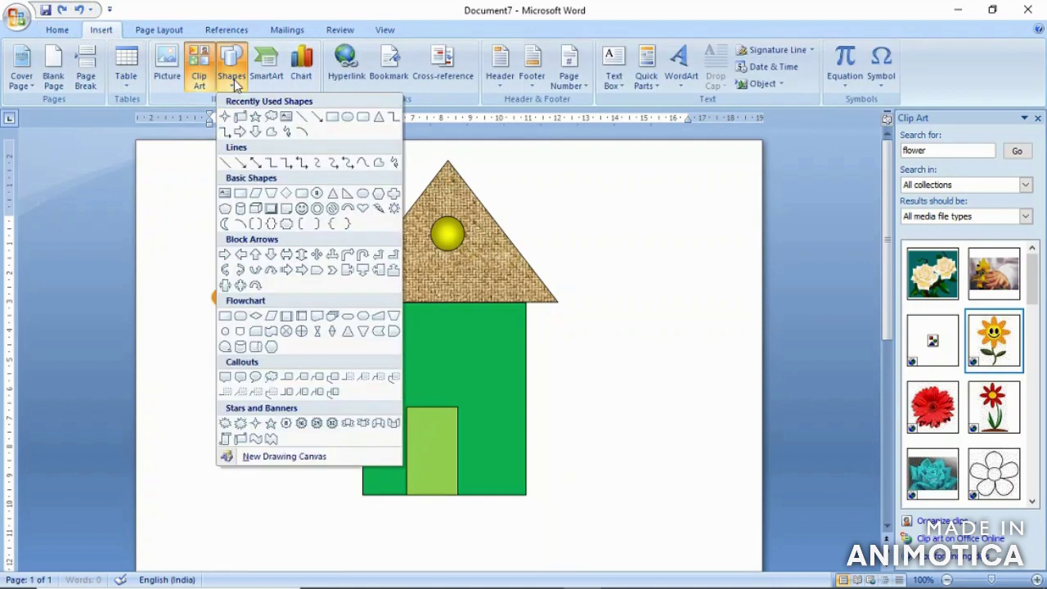
left_click(271, 117)
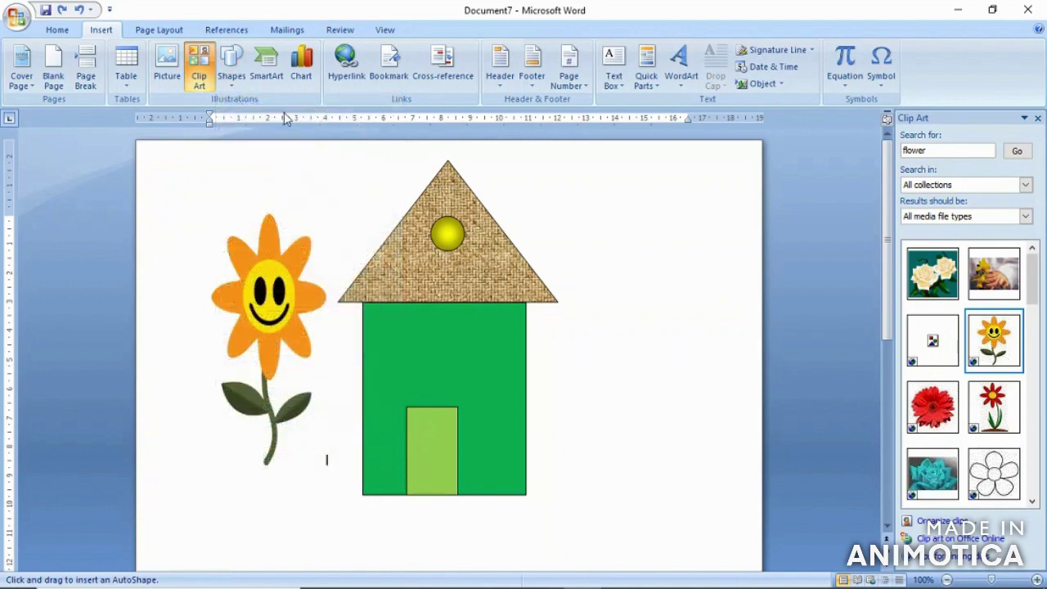
left_click(613, 193)
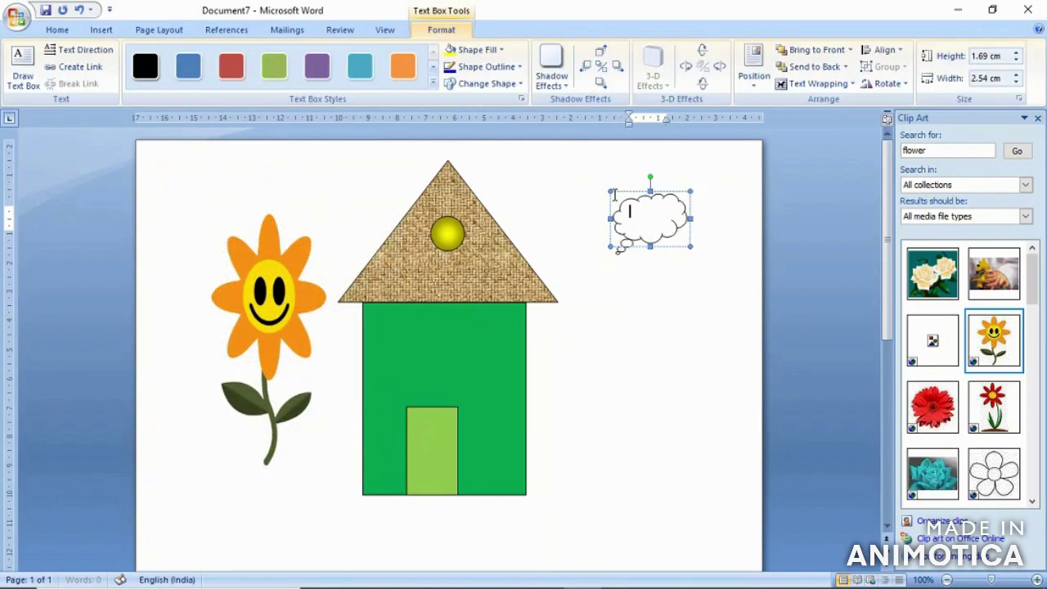
- Enlarge the cloud callout to about 2.99 cm high and 5.72 cm wide, and extend its bubble tail down toward the house
left_click_drag(609, 190, 568, 156)
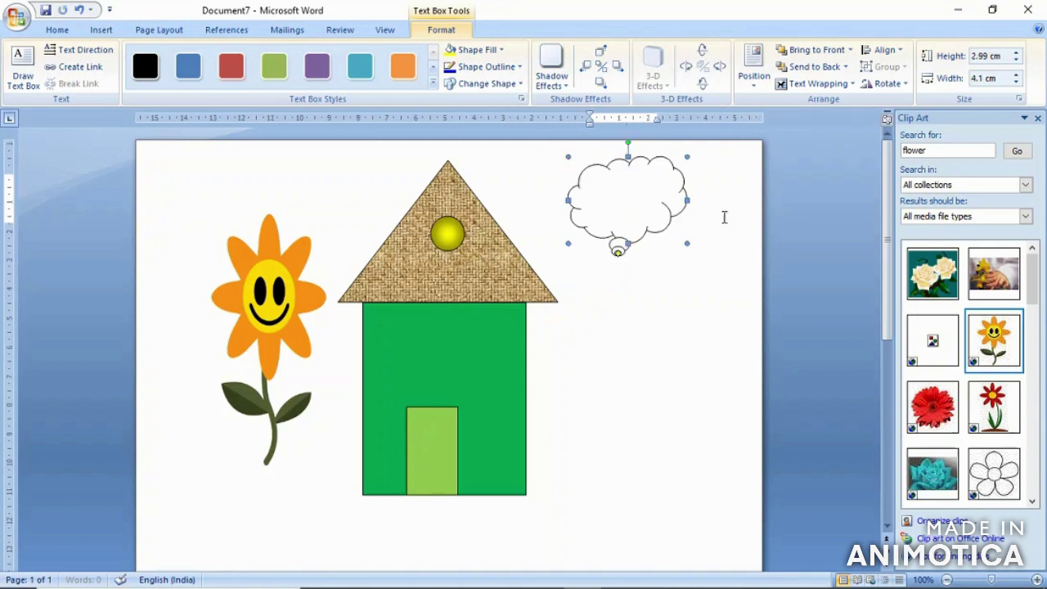
left_click_drag(687, 202, 734, 204)
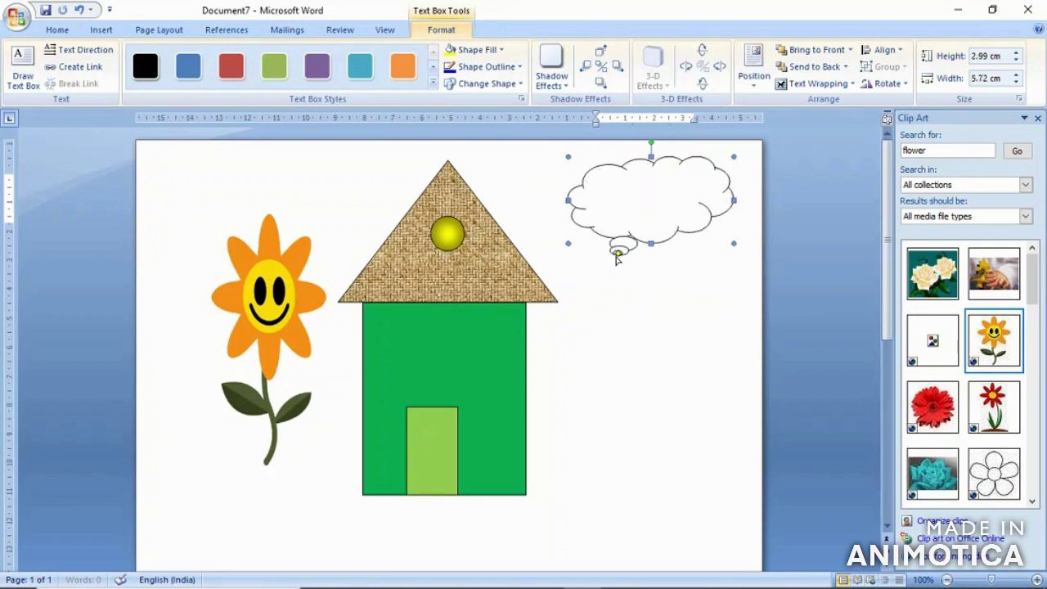
left_click_drag(619, 254, 604, 276)
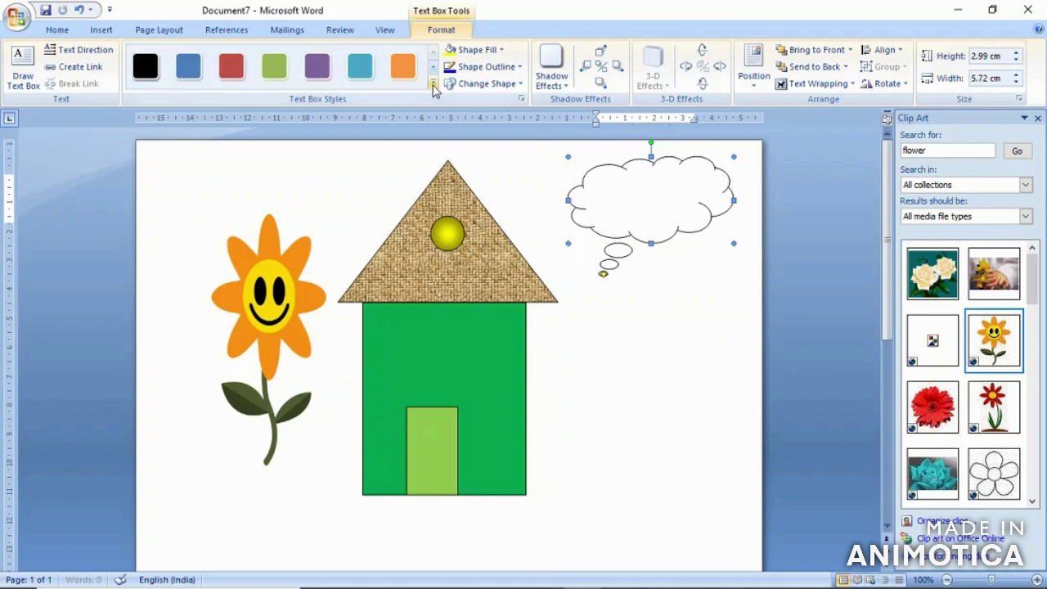
- Apply the solid teal-blue text box style to the cloud callout and enter the text "Hey" inside it
left_click(357, 72)
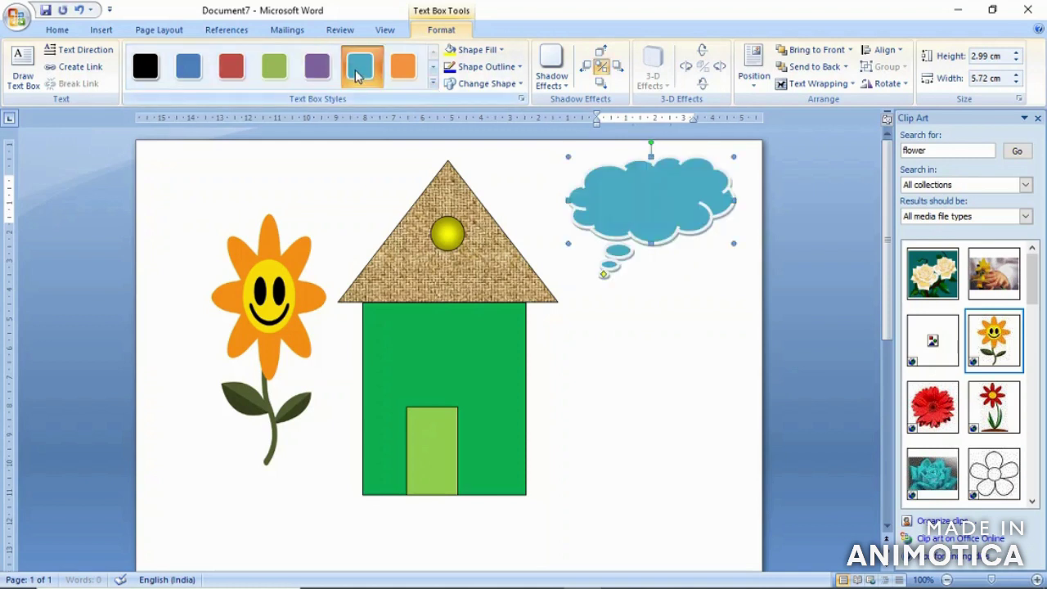
left_click(651, 379)
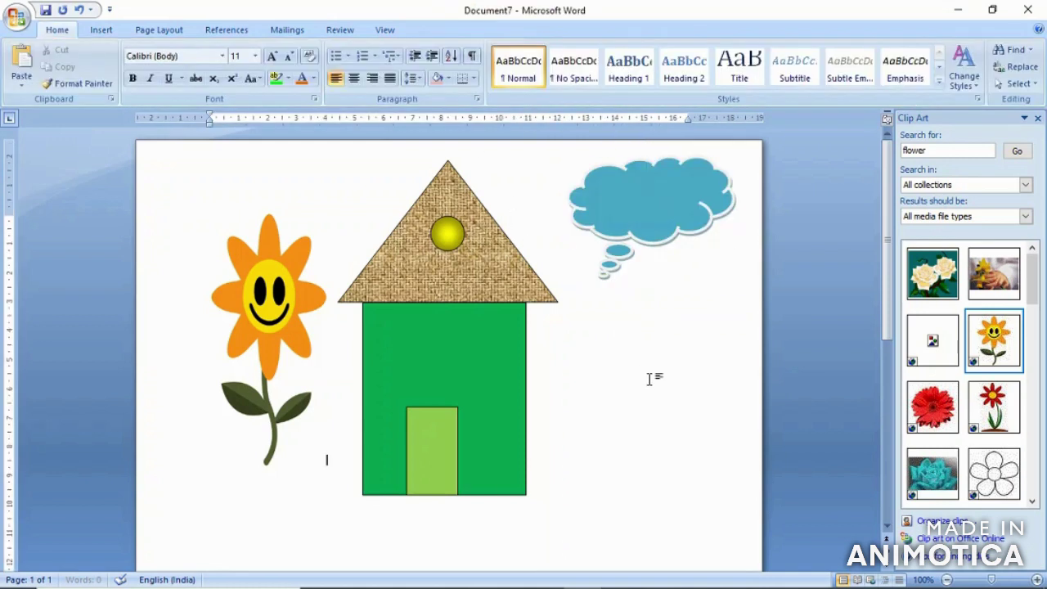
left_click(623, 192)
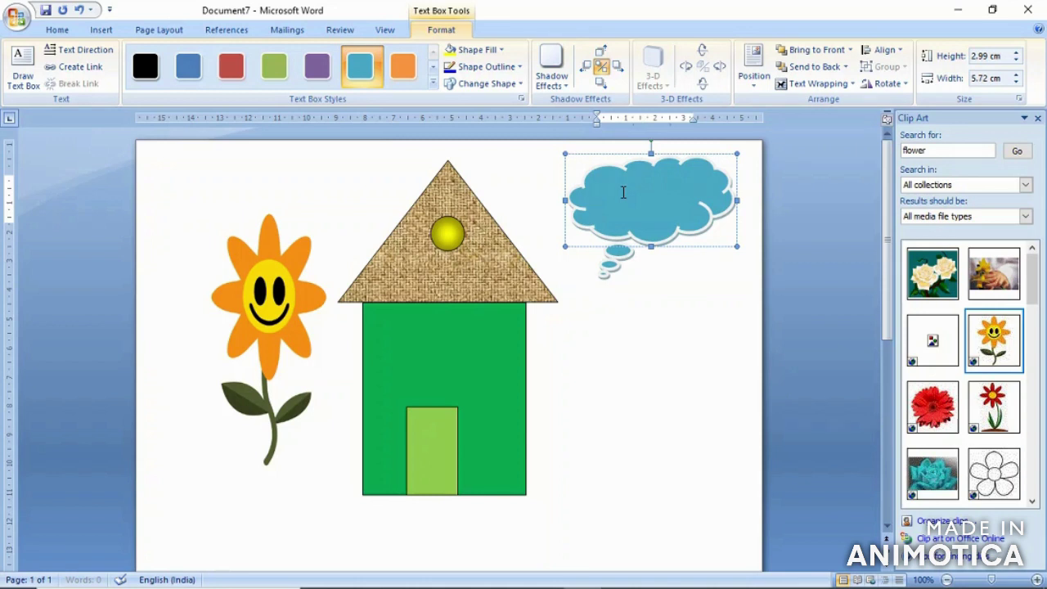
type("y")
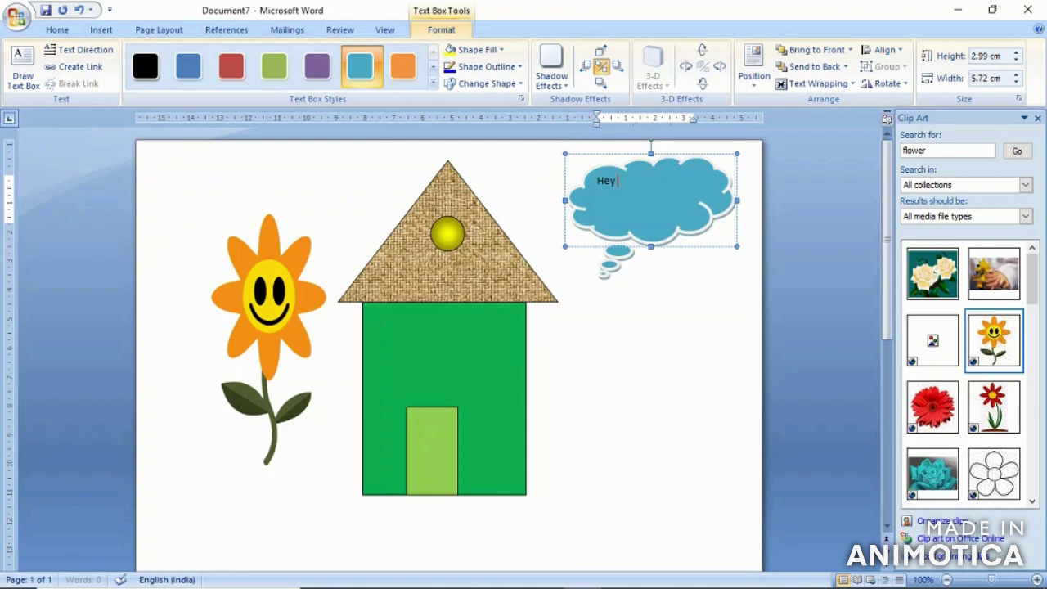